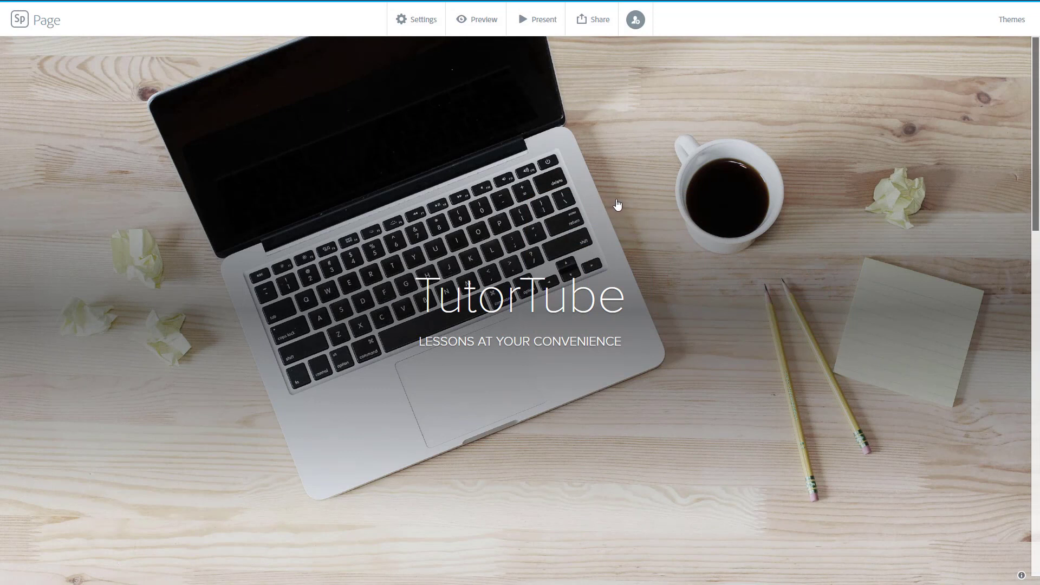
Add a photo block at the end of the page and search the free photos for nature
scroll(607, 256, "down", 12)
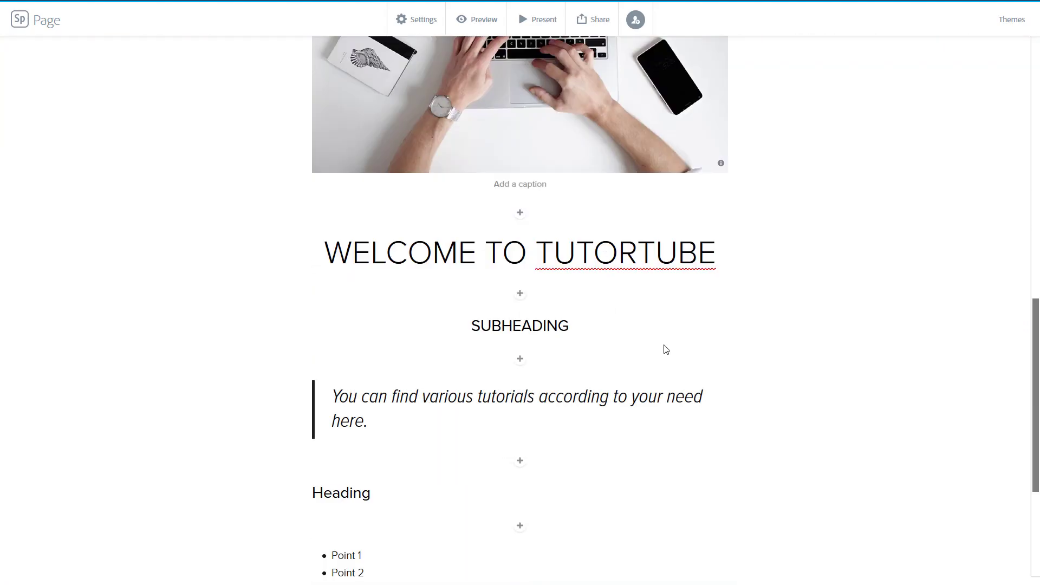
scroll(644, 328, "down", 5)
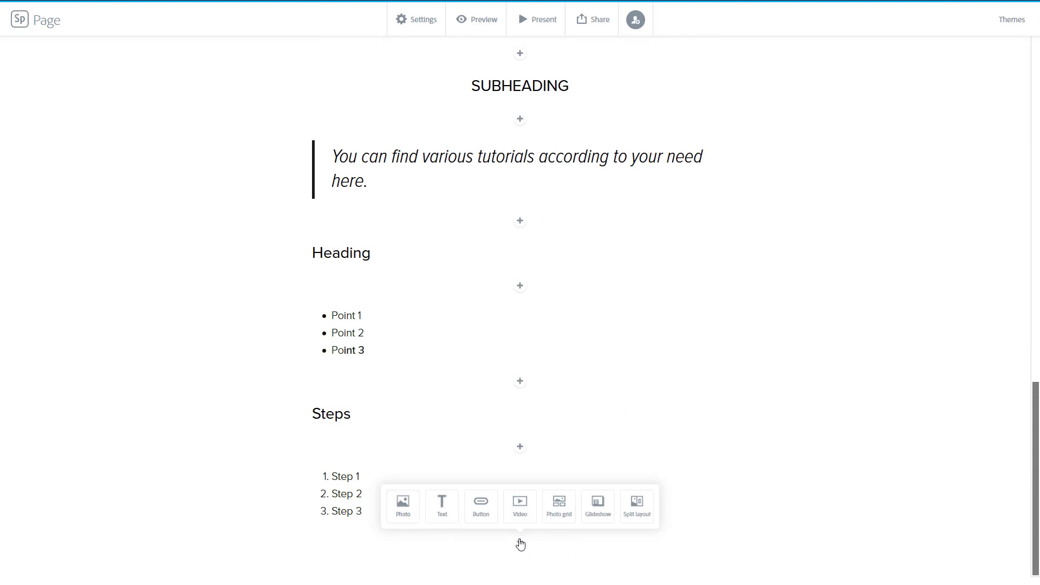
left_click(403, 509)
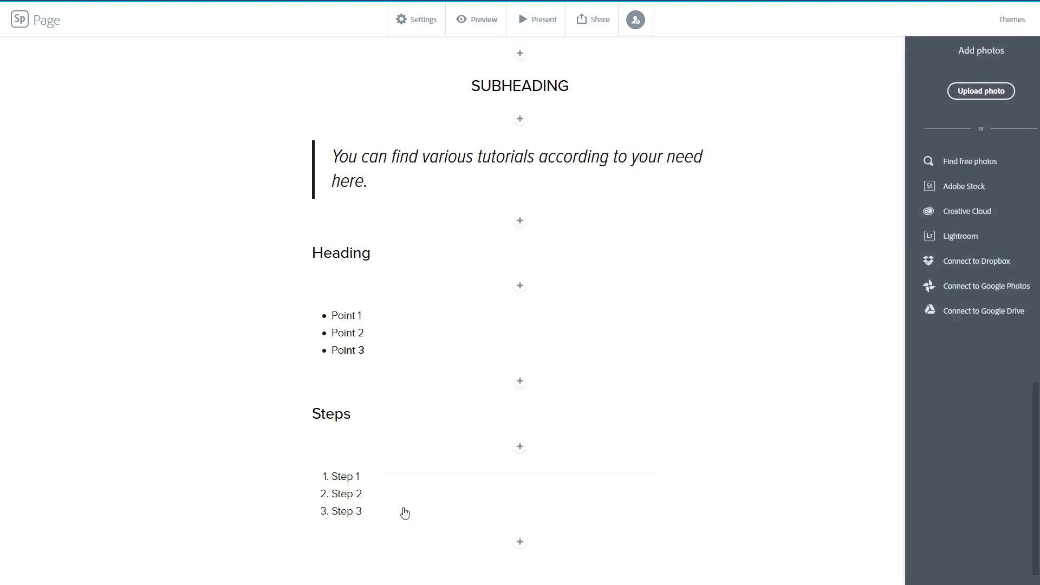
left_click(953, 163)
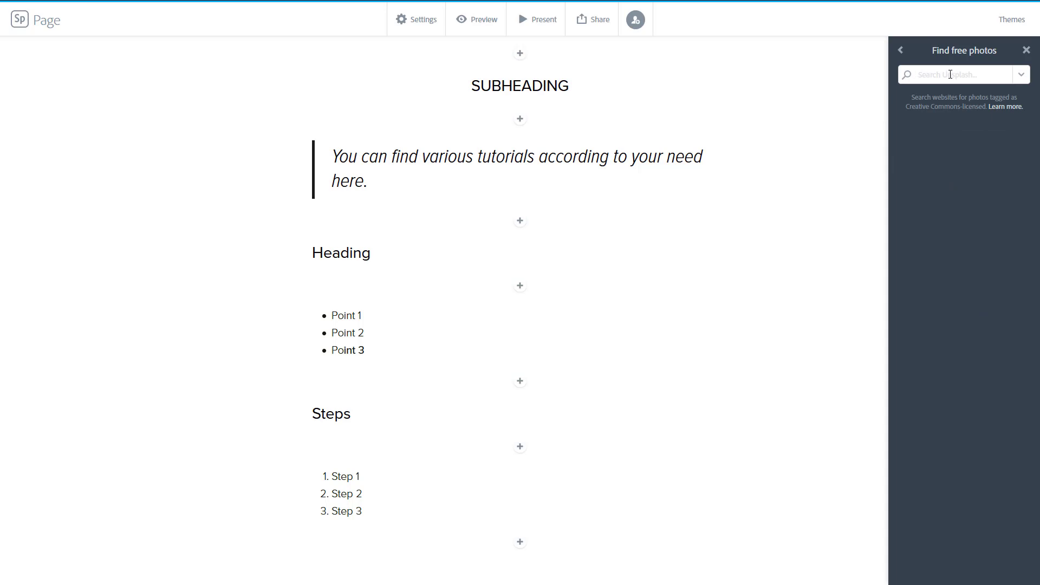
type("nature")
key("Return")
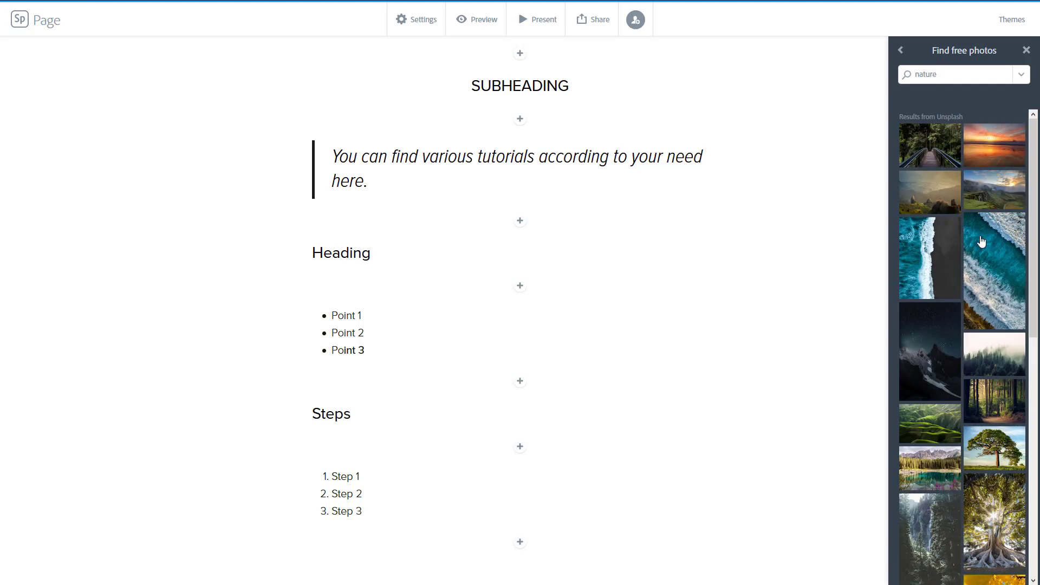
Insert the forest bridge photo from the search results
scroll(978, 270, "down", 5)
scroll(992, 227, "up", 5)
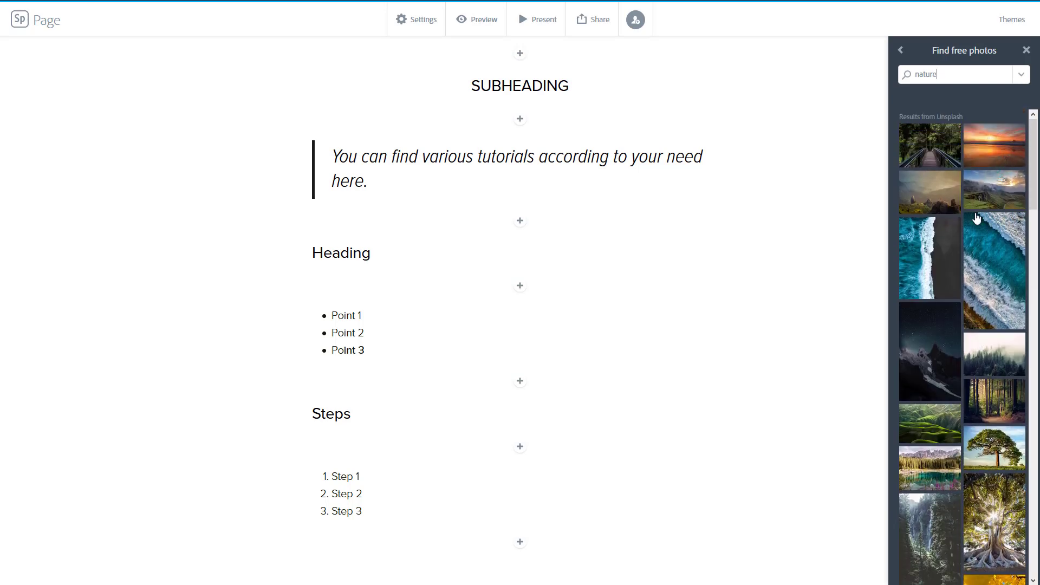
left_click(930, 143)
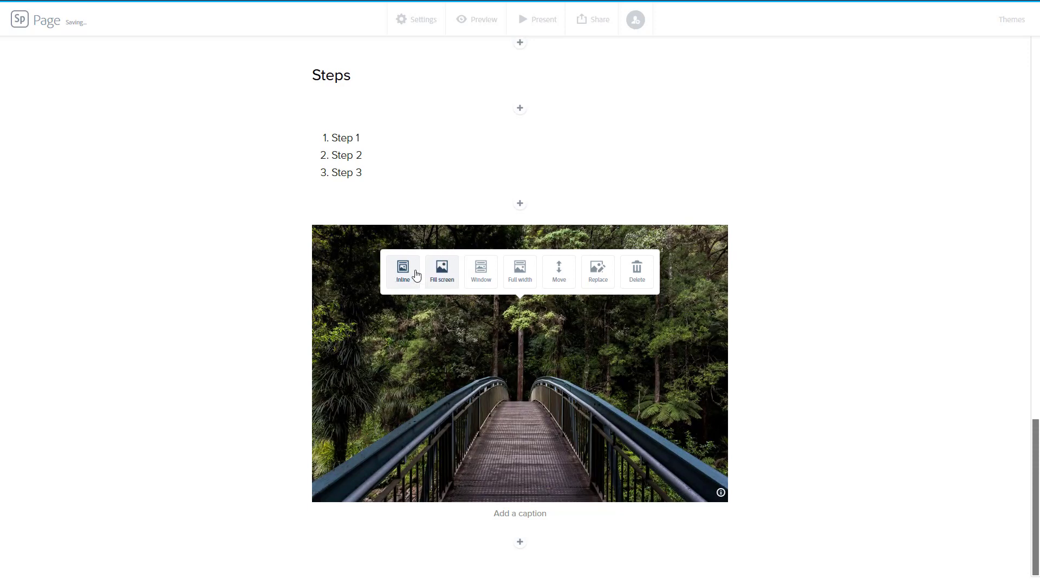
Add the caption 'Bridge to Nature' below the photo
scroll(675, 371, "up", 15)
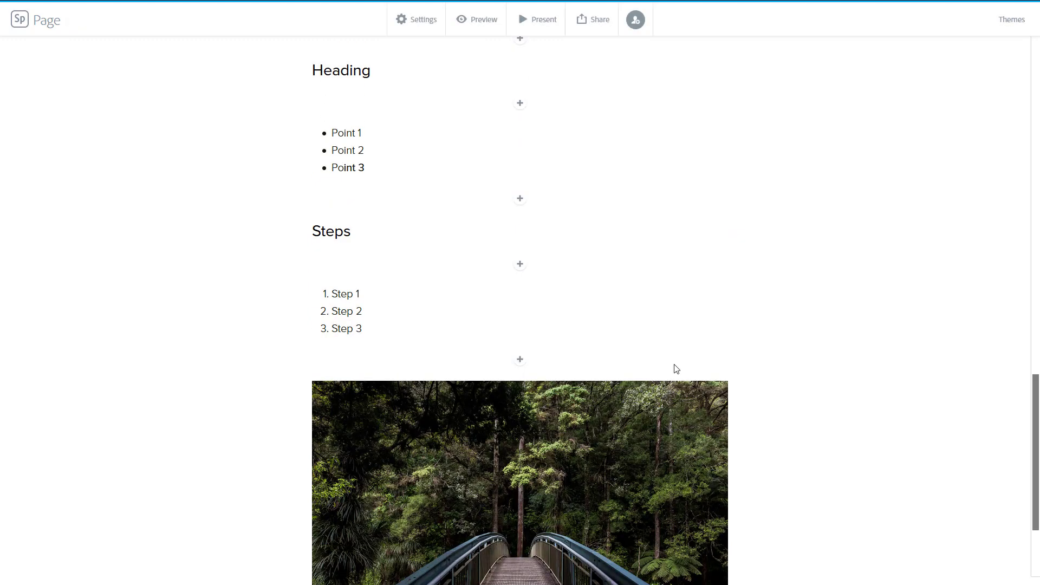
scroll(564, 322, "down", 15)
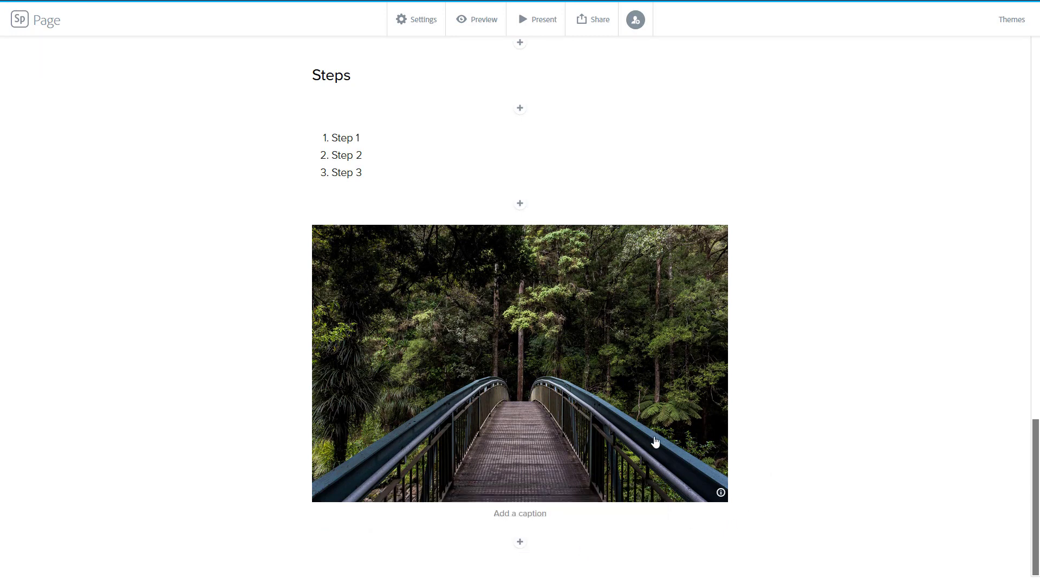
left_click(507, 513)
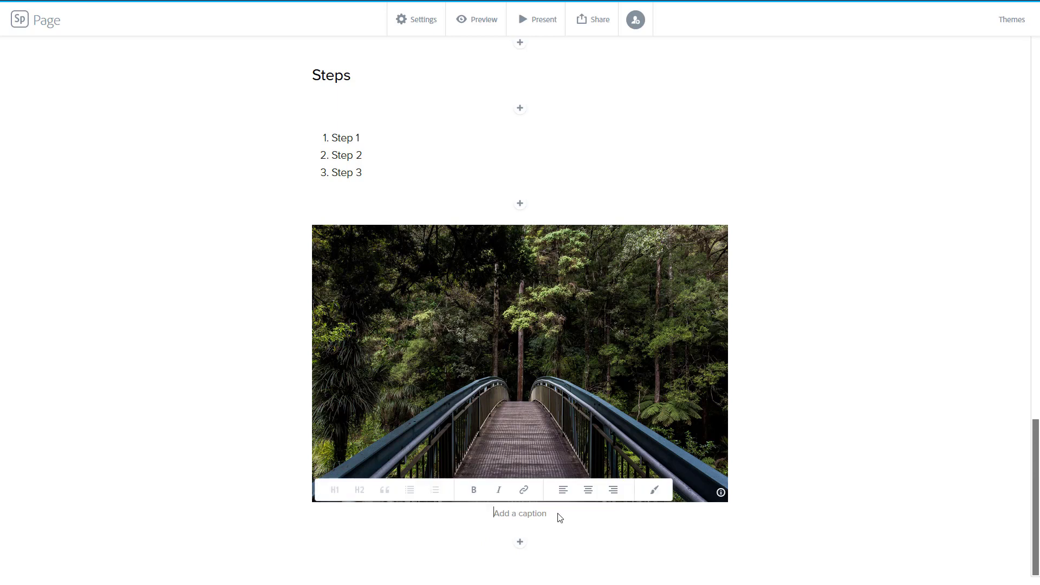
type("Brid")
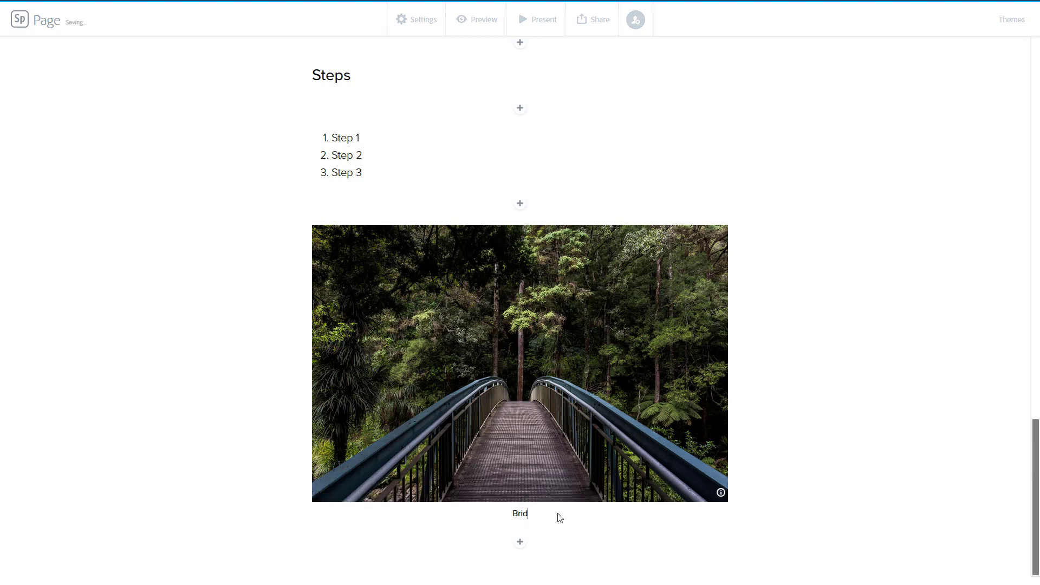
type("ge to Nature")
Switch the bridge photo's layout to Fill screen
left_click(521, 542)
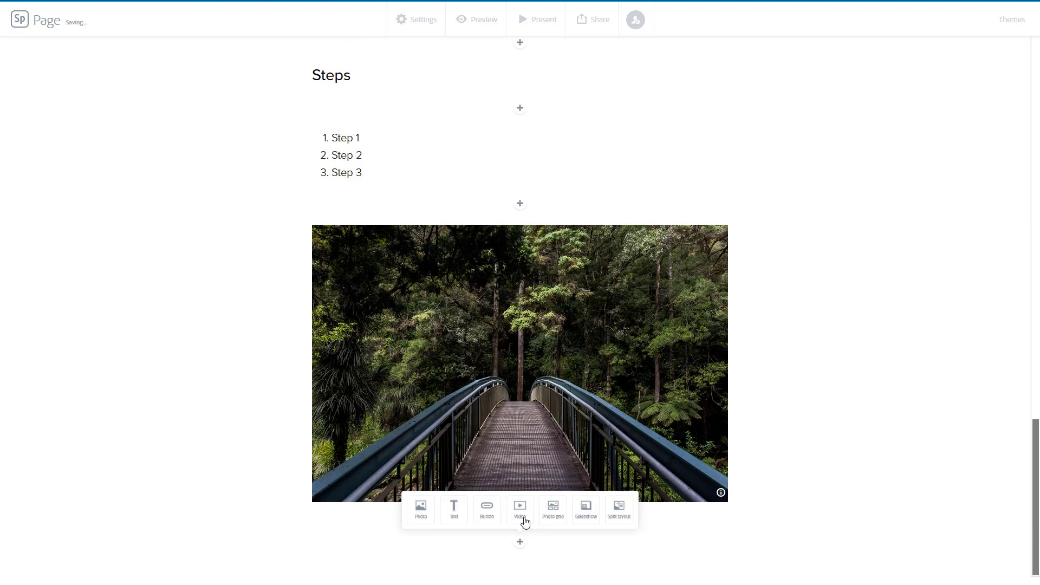
left_click(543, 386)
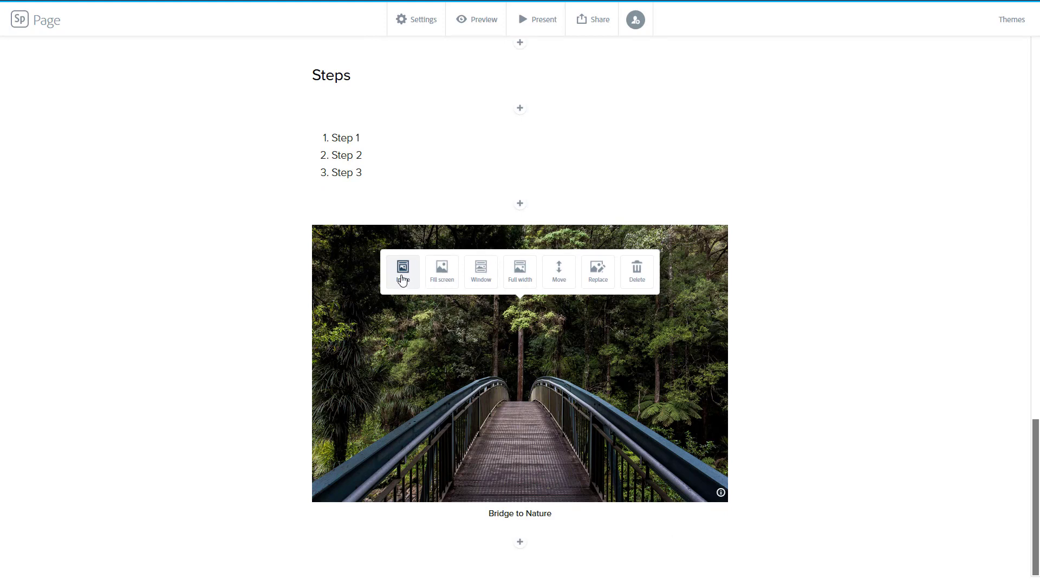
left_click(453, 272)
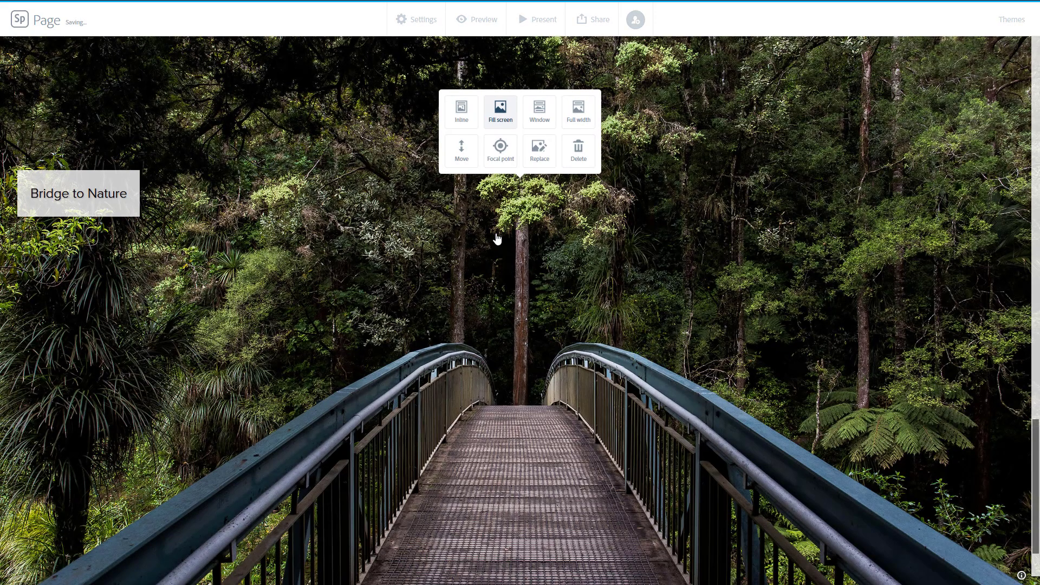
scroll(576, 338, "up", 3)
scroll(577, 338, "down", 4)
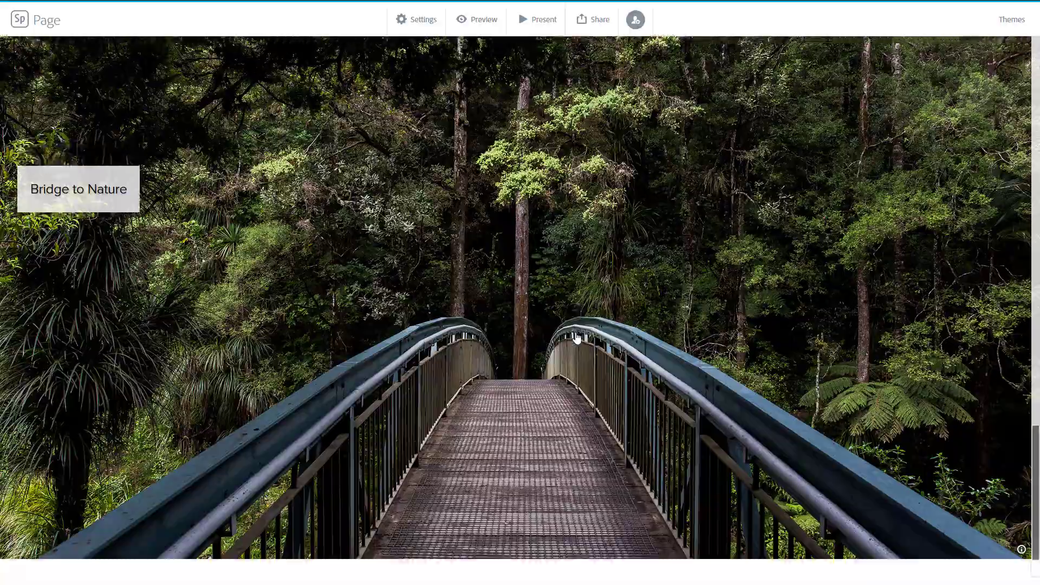
Replace the photo's caption text with 'Caption for the Bridge Image'
scroll(576, 338, "down", 1)
scroll(576, 338, "up", 2)
scroll(576, 338, "down", 1)
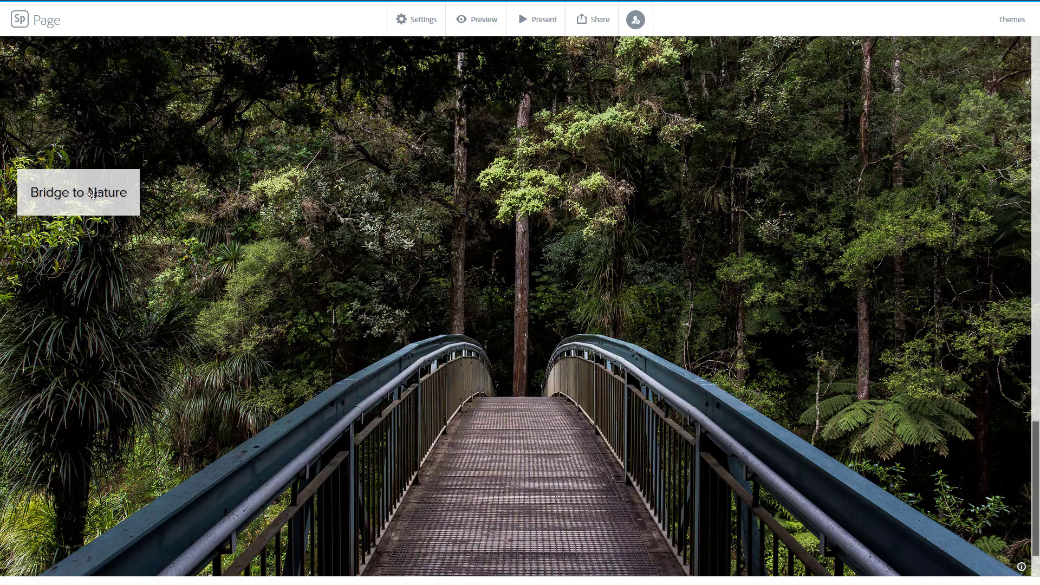
scroll(105, 192, "up", 1)
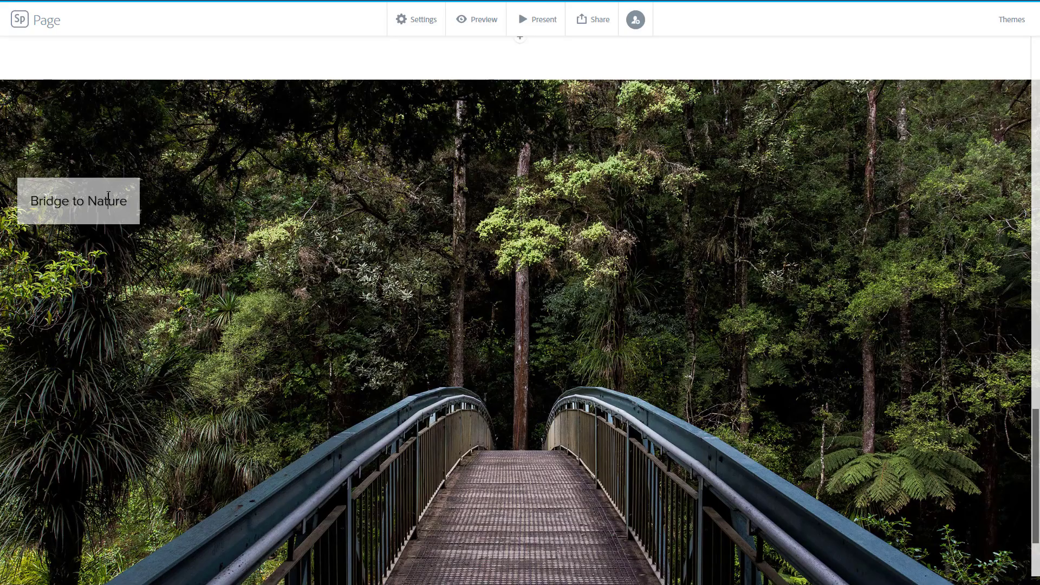
left_click_drag(128, 200, 30, 200)
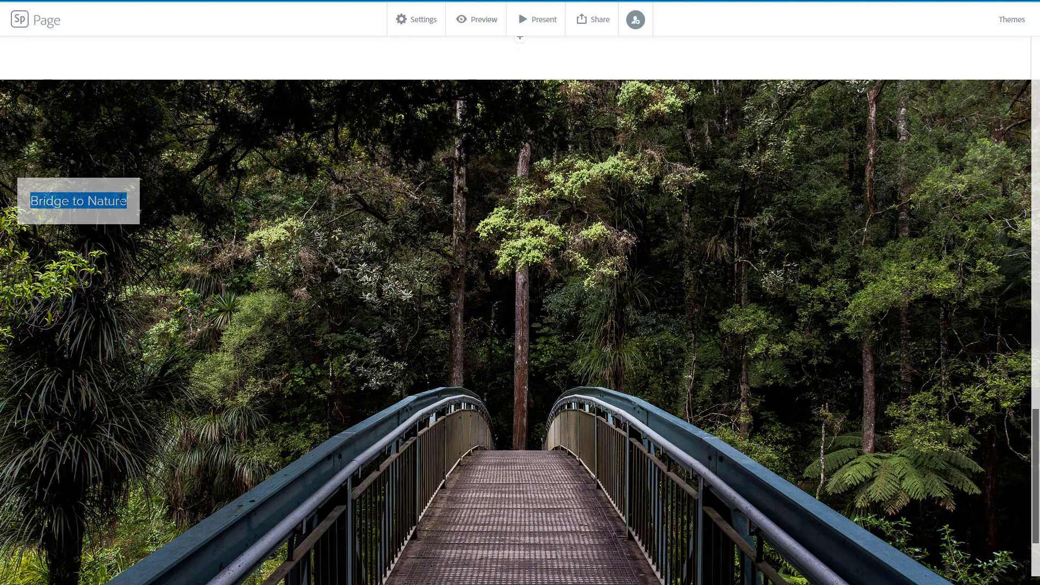
key("BackSpace")
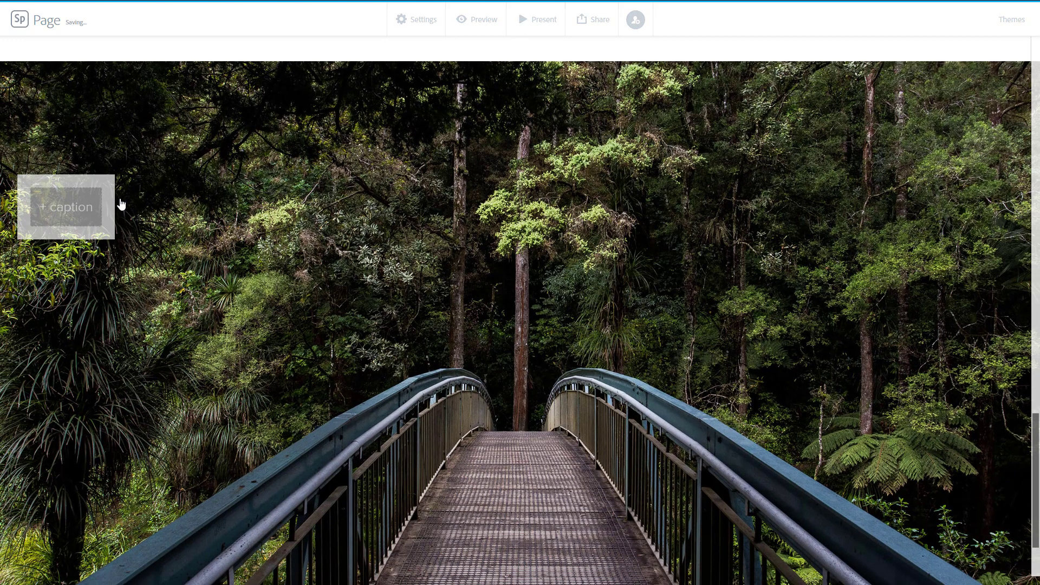
type("Captp")
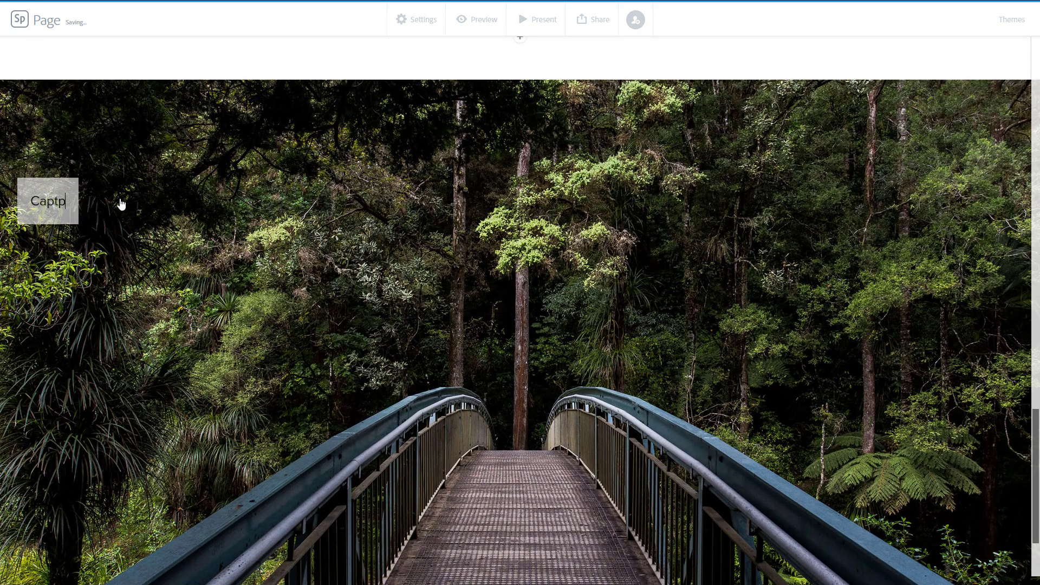
key("BackSpace")
type("ion")
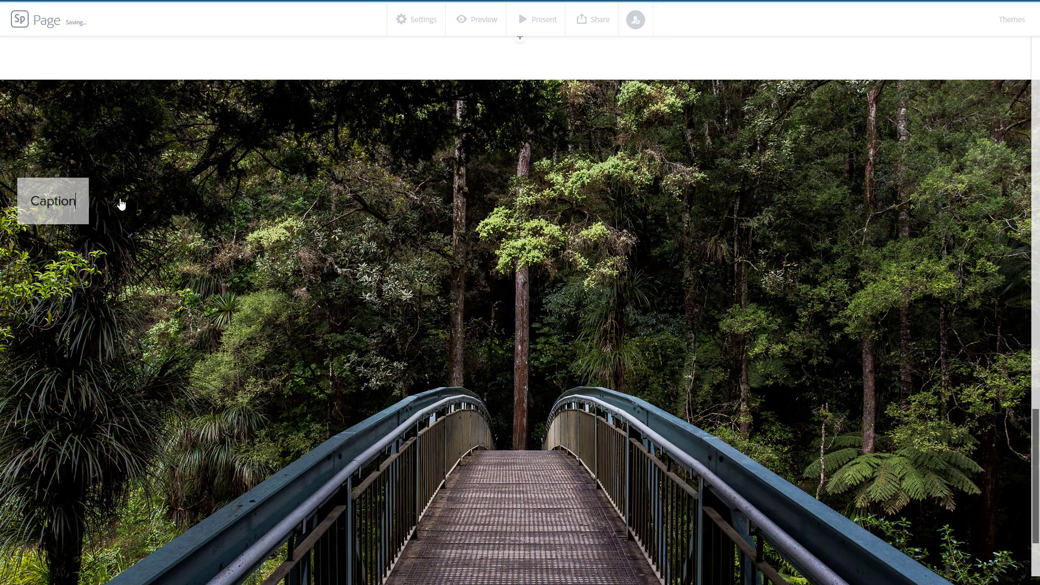
type(" for the Bridge Image")
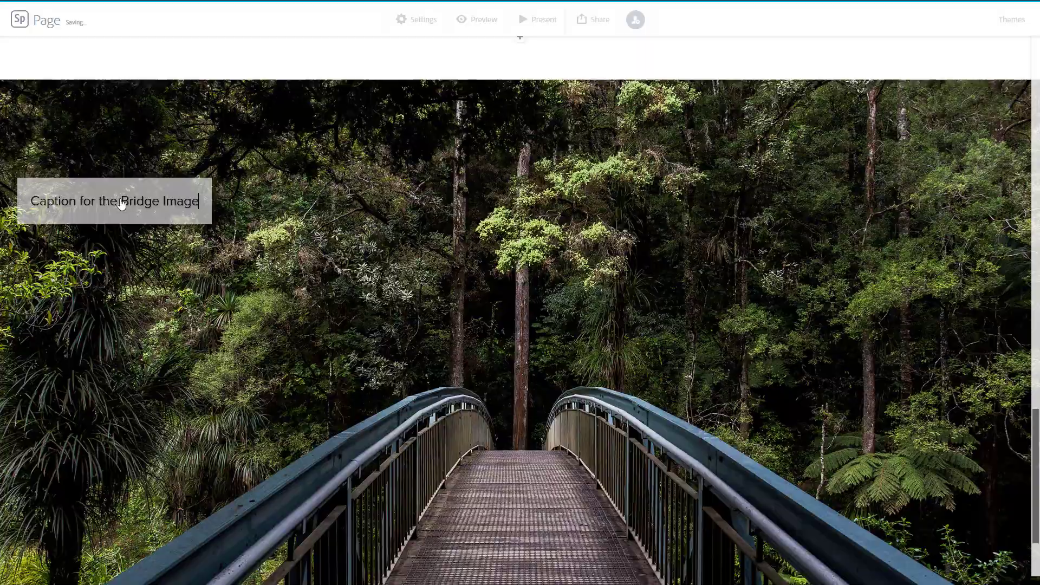
scroll(297, 241, "down", 2)
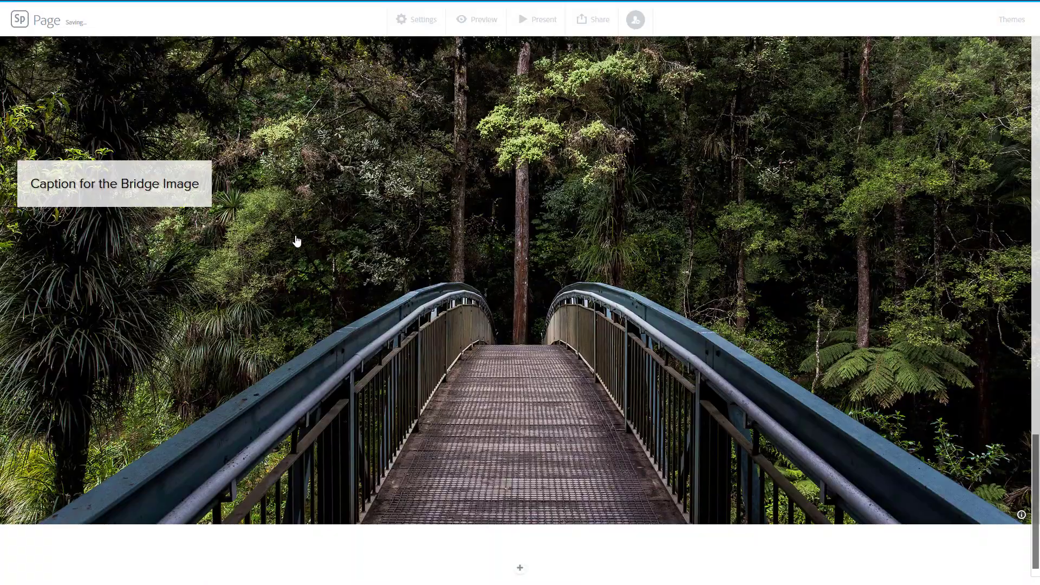
scroll(336, 239, "up", 2)
scroll(349, 237, "down", 1)
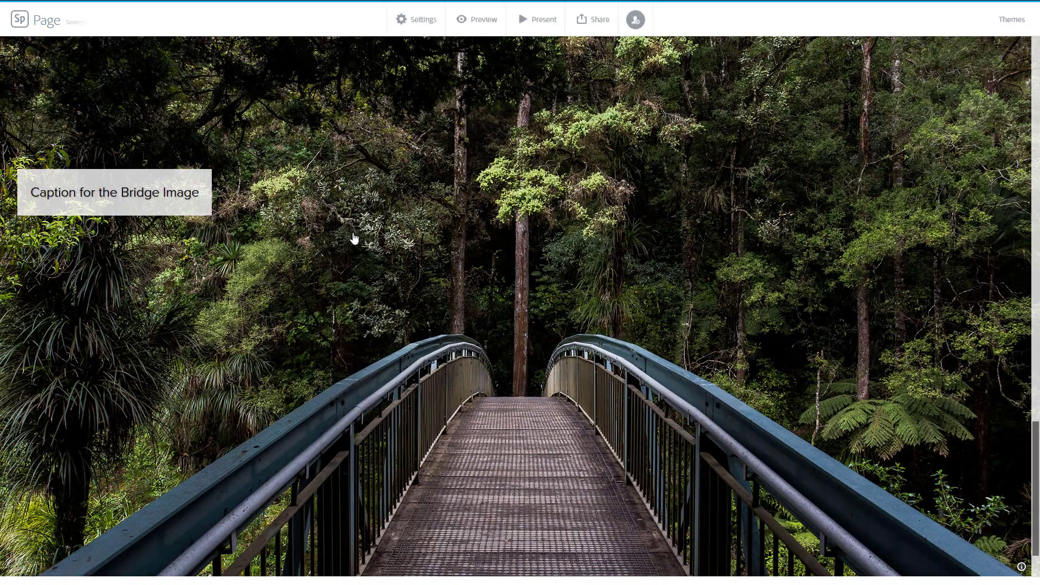
left_click(438, 226)
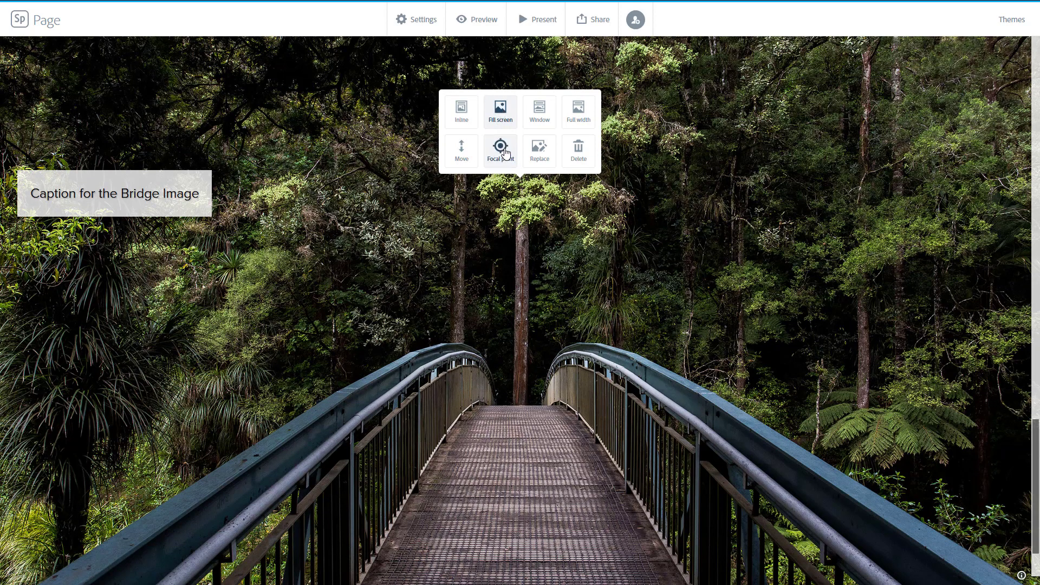
left_click(463, 148)
left_click(543, 309)
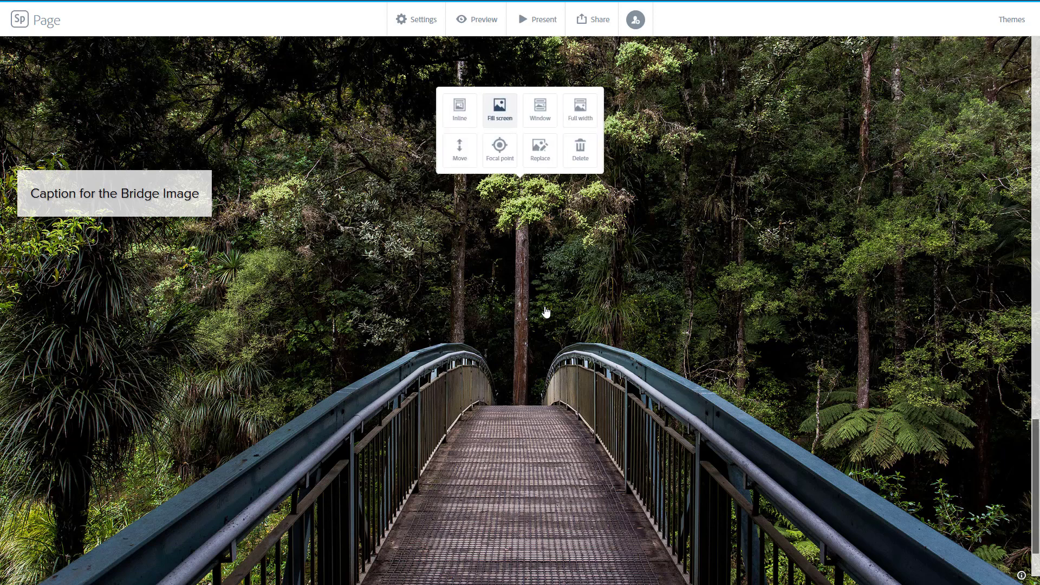
left_click(458, 149)
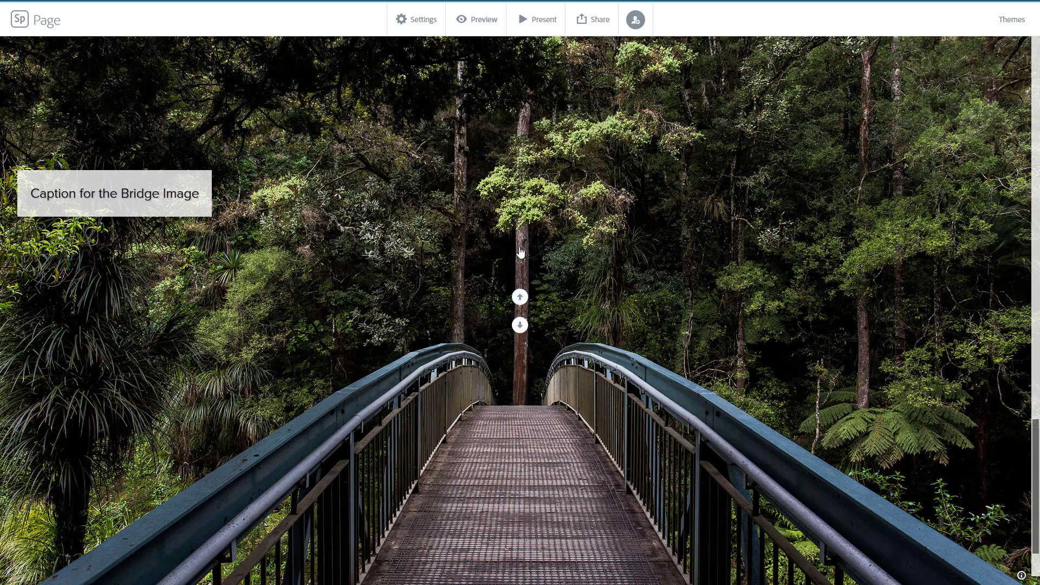
left_click(535, 238)
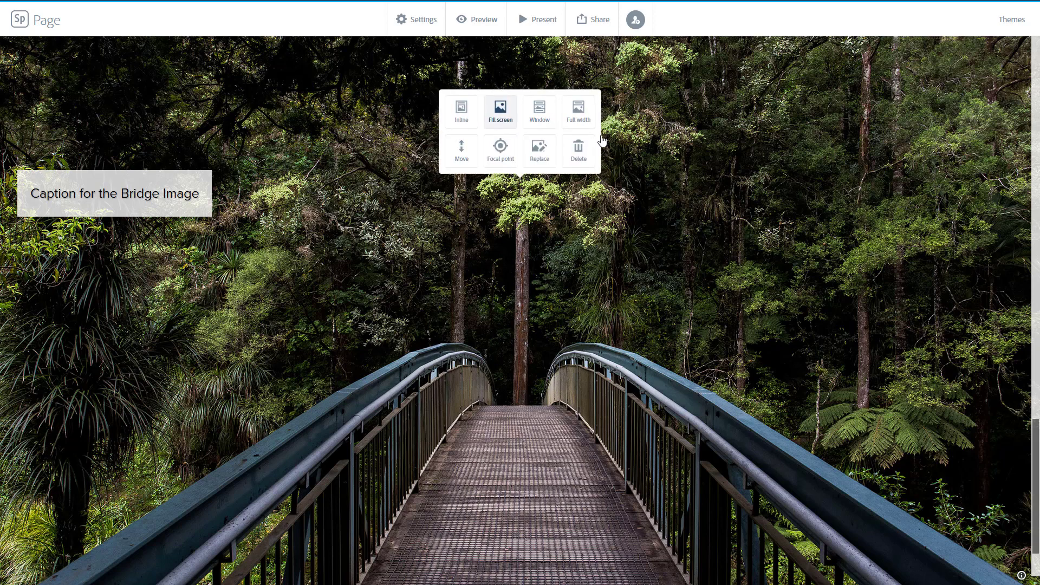
Set the photo's focal point on the centre of the bridge walkway and save it
left_click(502, 143)
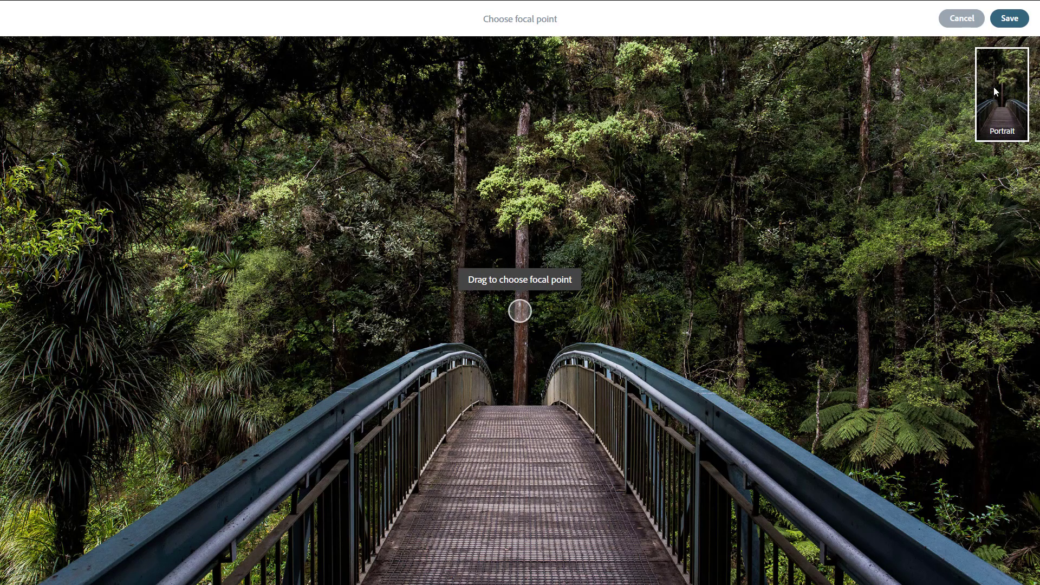
mouse_move(518, 310)
left_mouse_down()
mouse_move(278, 290)
mouse_move(239, 297)
mouse_move(236, 335)
mouse_move(219, 331)
left_mouse_up()
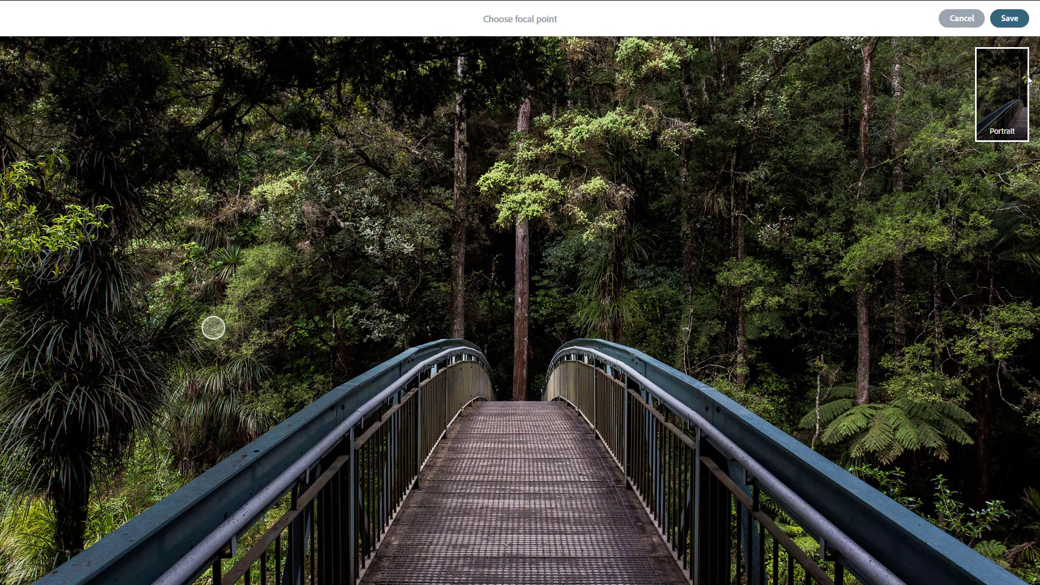
mouse_move(216, 331)
left_mouse_down()
mouse_move(635, 304)
mouse_move(789, 339)
mouse_move(872, 400)
mouse_move(902, 323)
mouse_move(682, 367)
mouse_move(514, 386)
left_mouse_up()
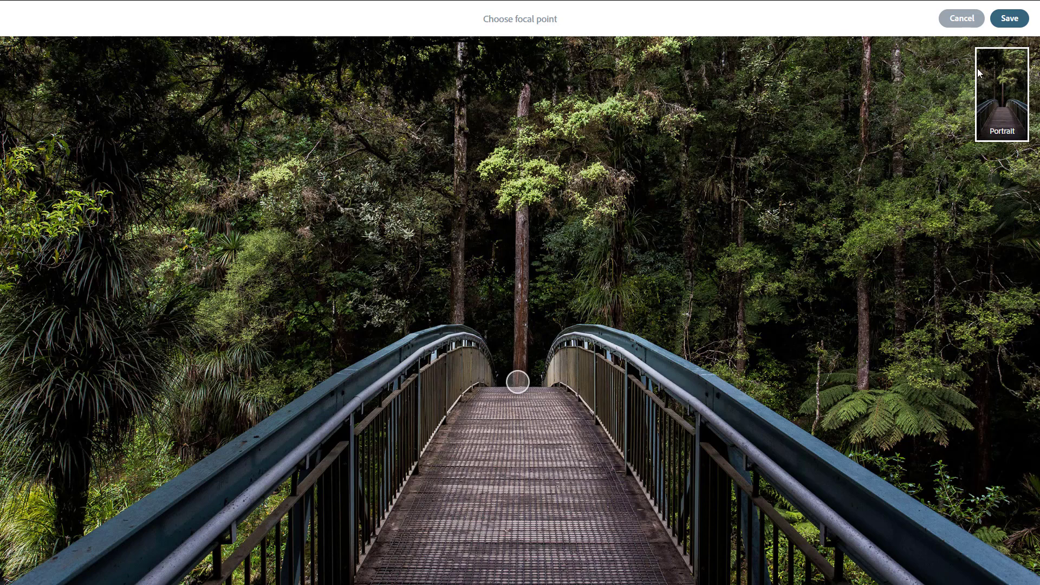
left_click(1008, 24)
left_click(633, 214)
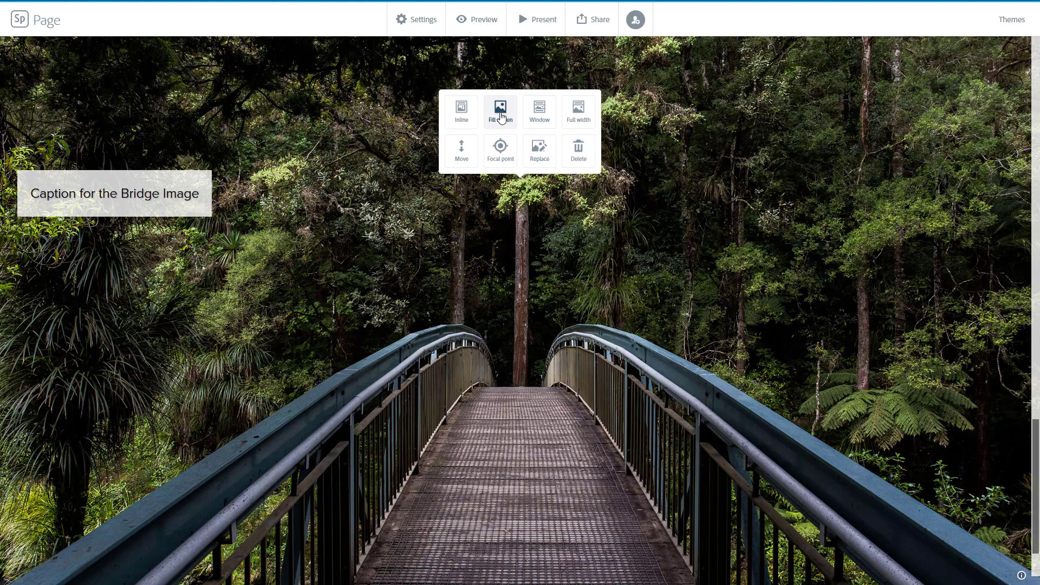
left_click(469, 113)
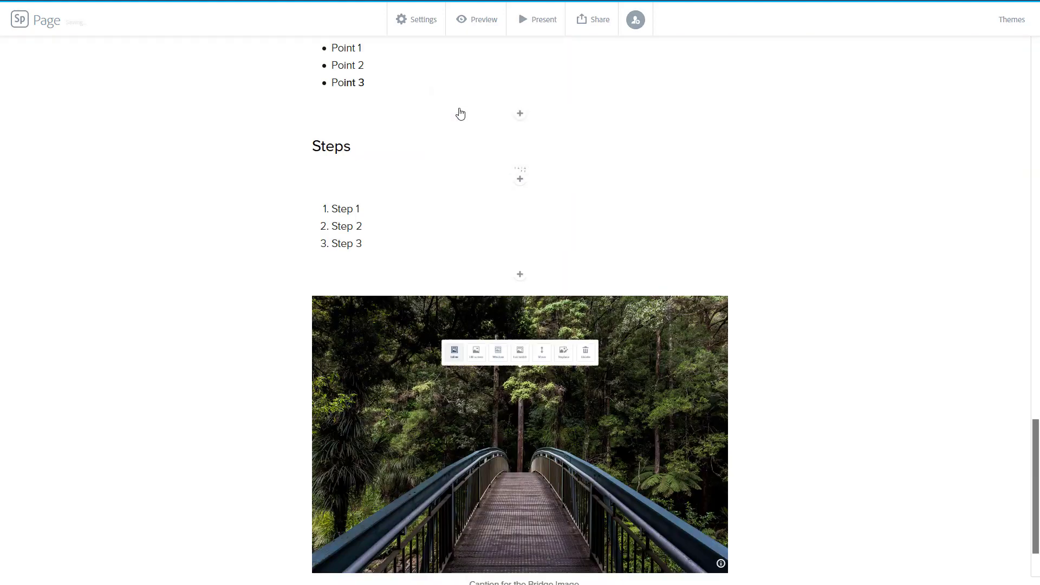
left_click(443, 343)
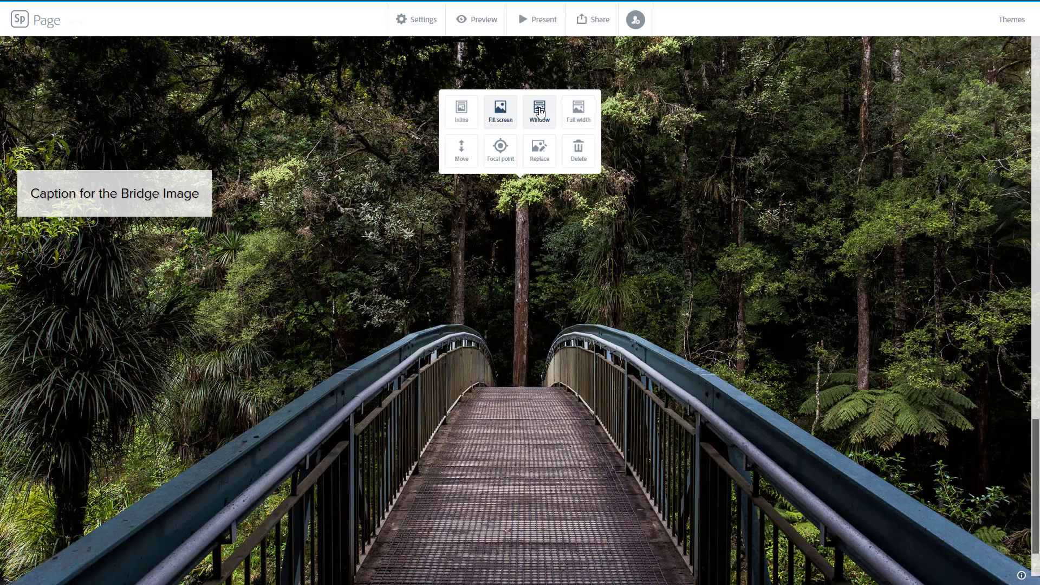
Switch the bridge photo's layout to Window
left_click(540, 113)
scroll(664, 348, "down", 1)
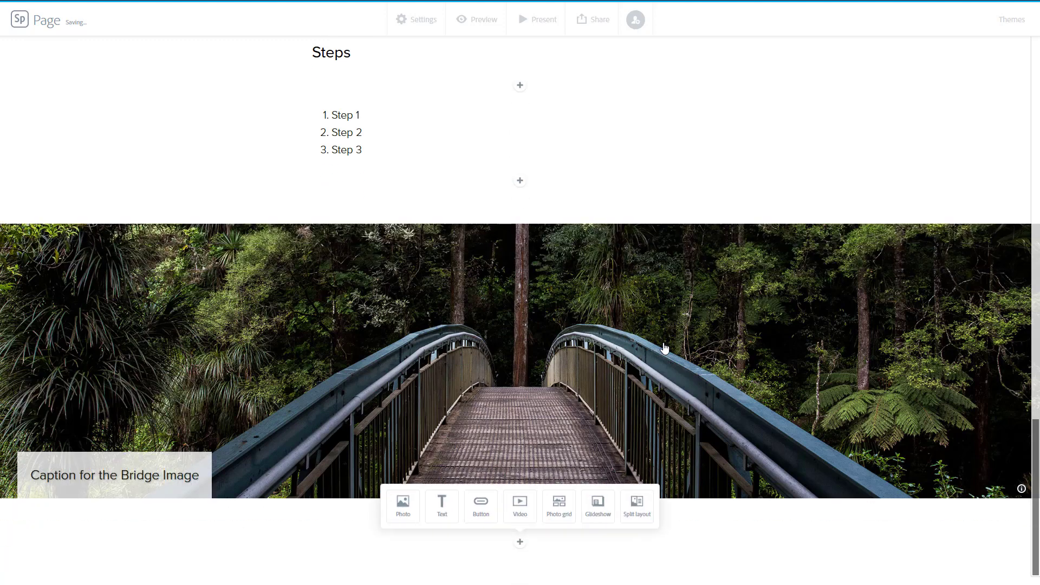
Scroll up and down the page to review the bridge photo in its Window layout
scroll(665, 348, "up", 3)
scroll(665, 349, "down", 3)
scroll(664, 349, "up", 3)
scroll(665, 348, "up", 1)
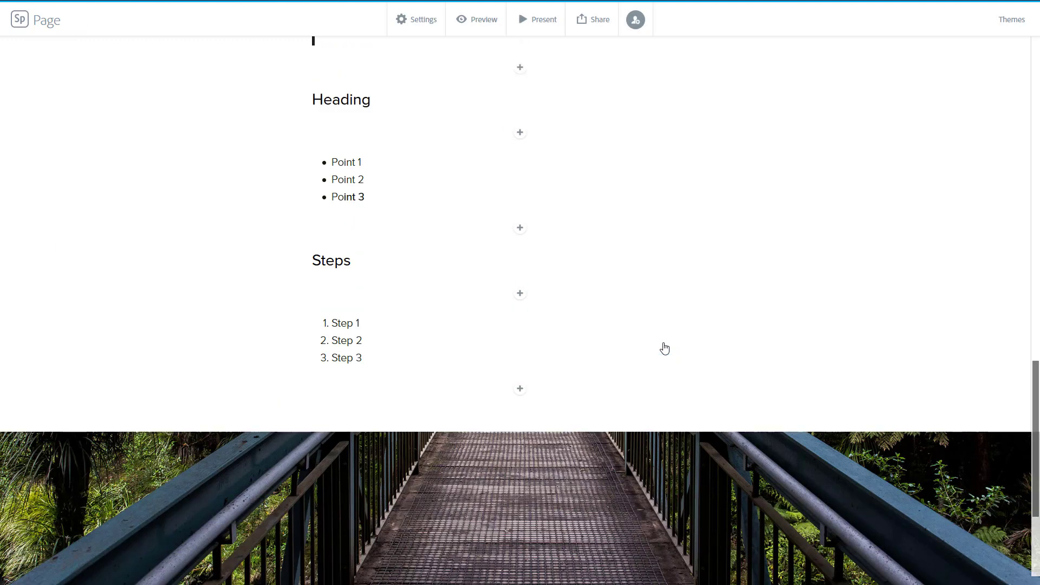
scroll(665, 349, "down", 4)
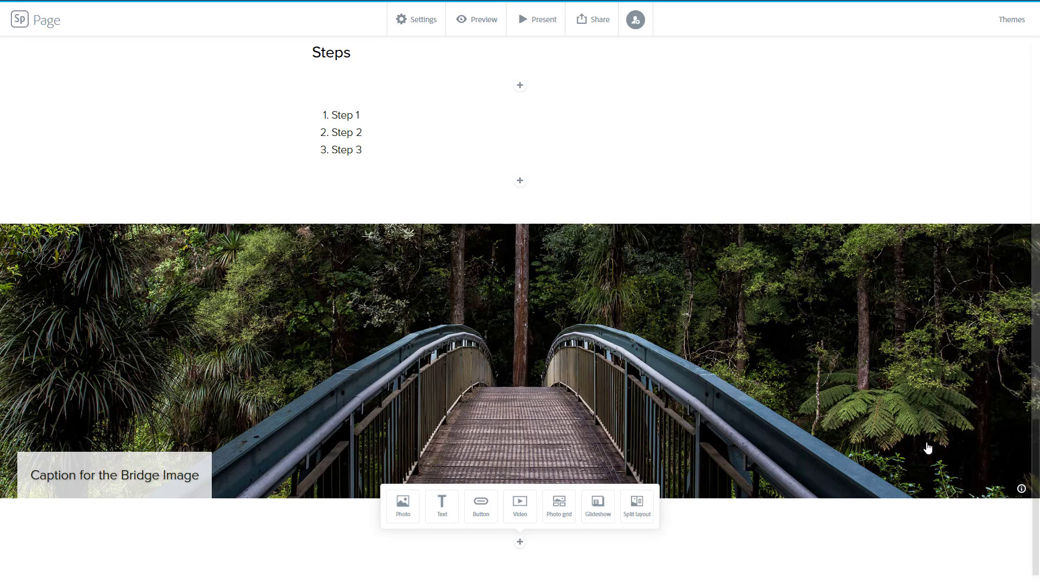
scroll(921, 443, "up", 1)
scroll(922, 444, "down", 1)
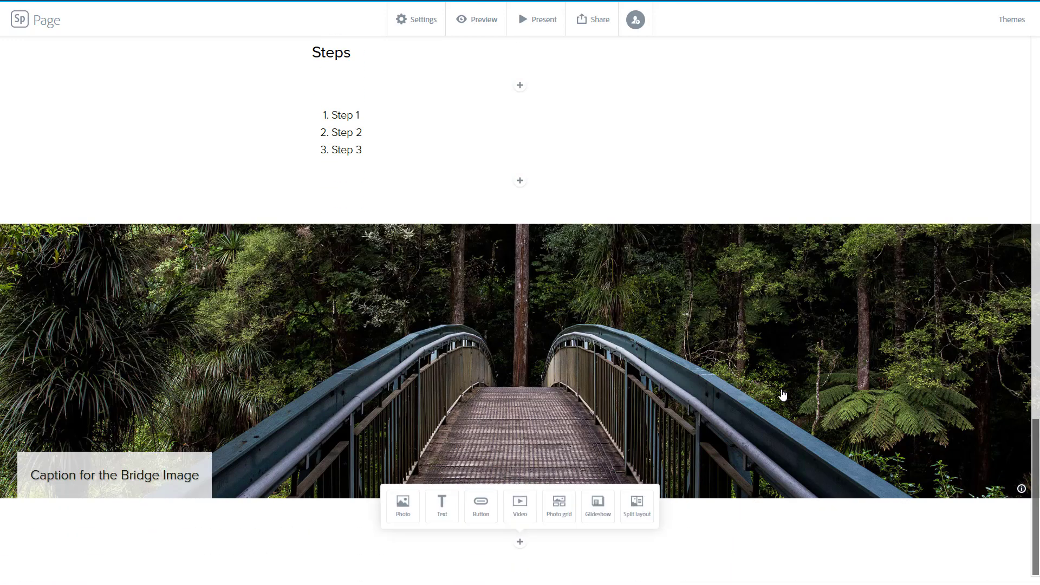
scroll(782, 395, "up", 3)
scroll(783, 406, "down", 2)
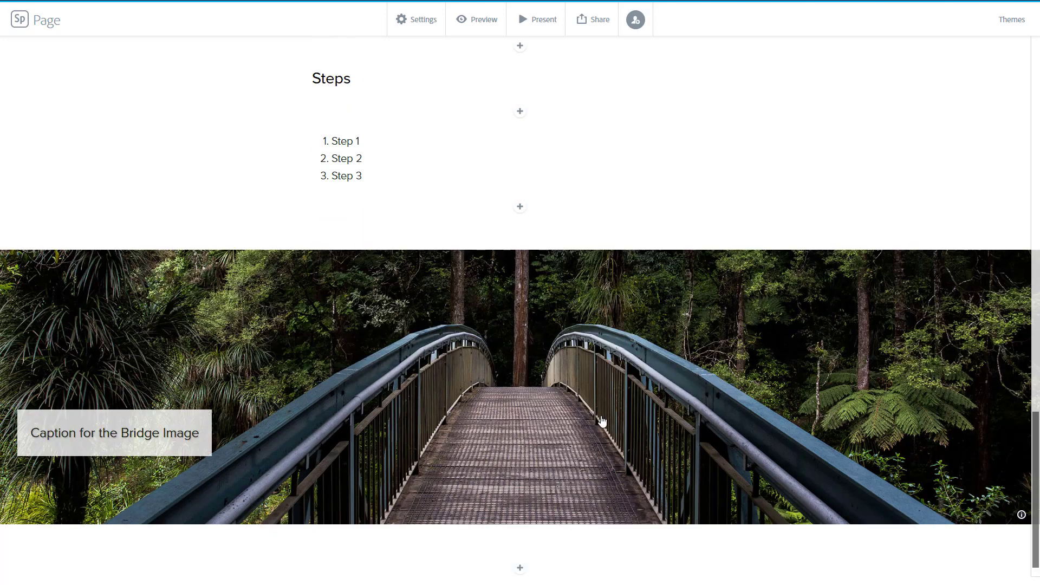
Switch the bridge photo's layout to Full width
left_click(585, 345)
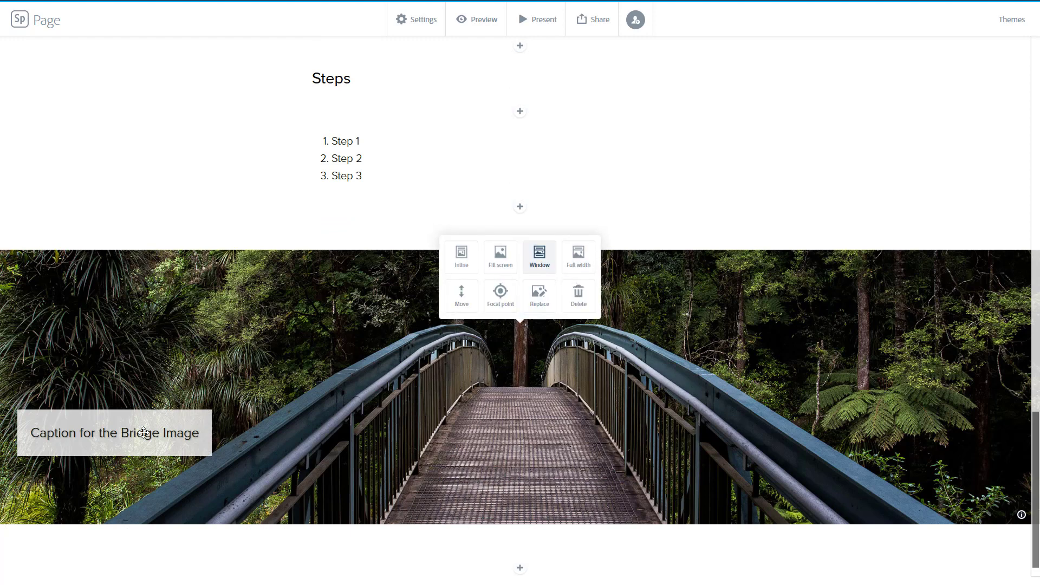
left_click(577, 256)
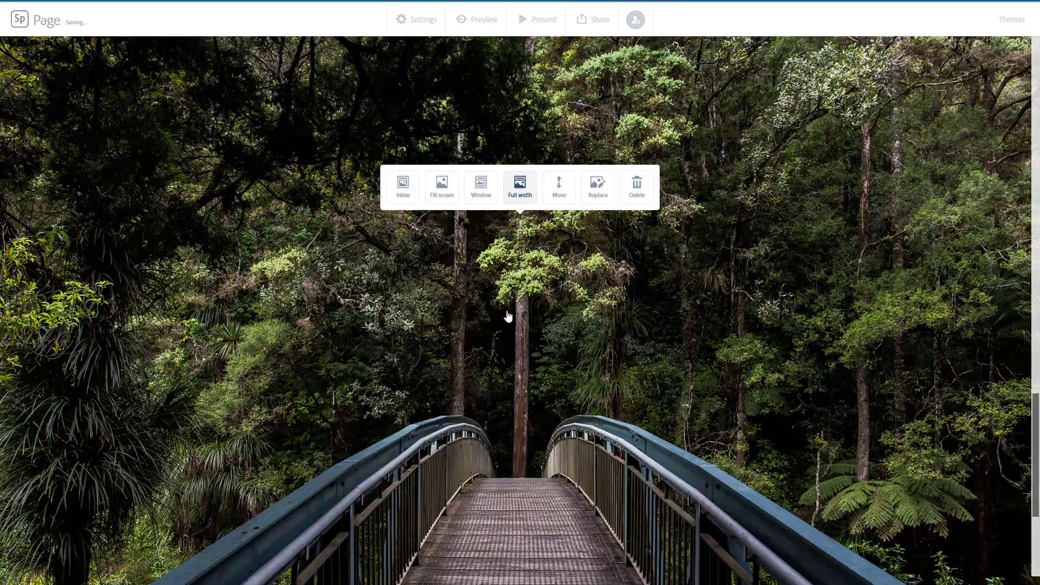
scroll(520, 288, "up", 6)
scroll(521, 287, "down", 8)
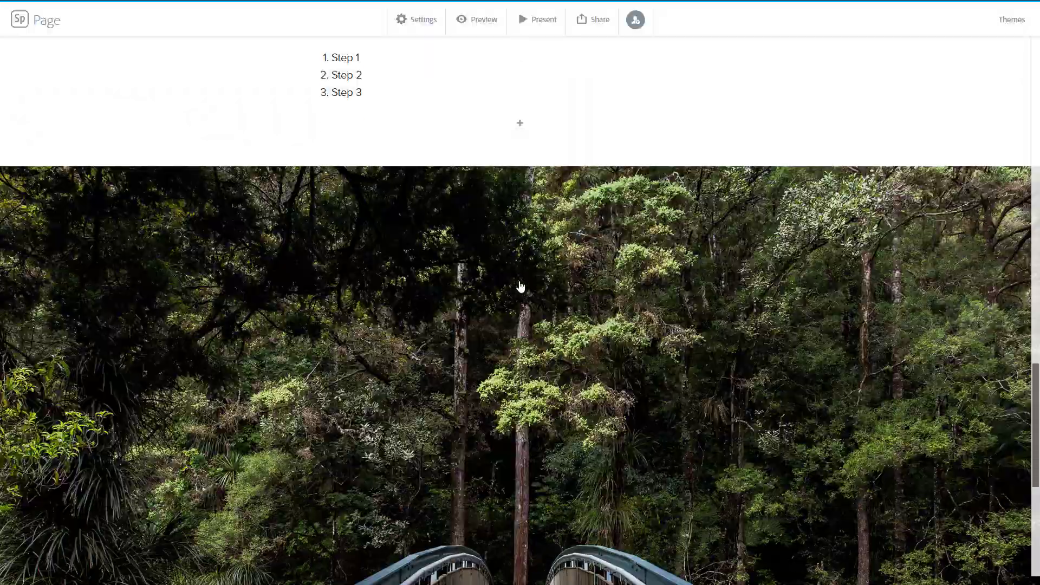
scroll(520, 287, "up", 5)
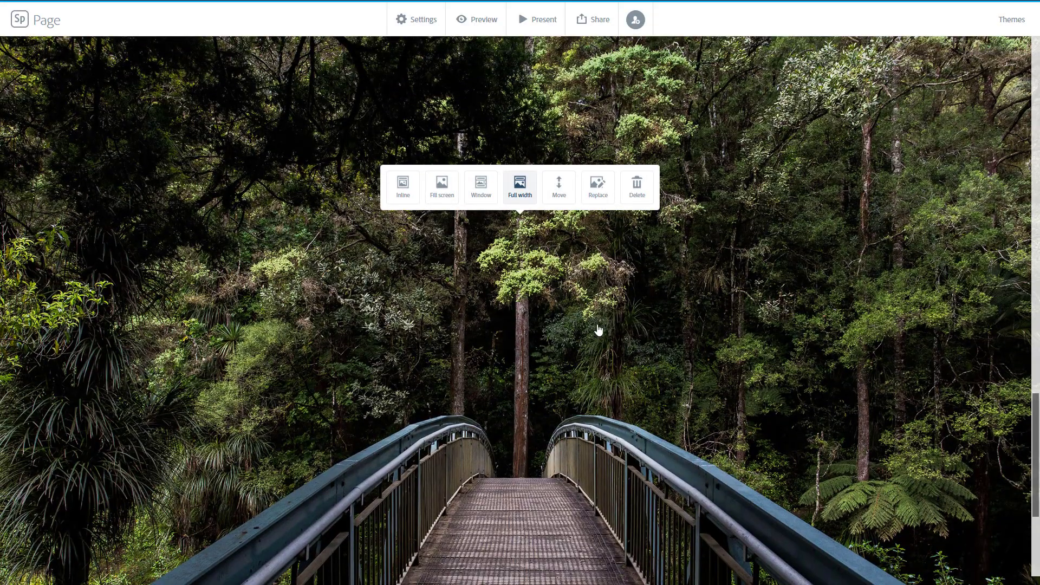
scroll(616, 337, "up", 1)
scroll(617, 337, "up", 4)
scroll(617, 337, "down", 5)
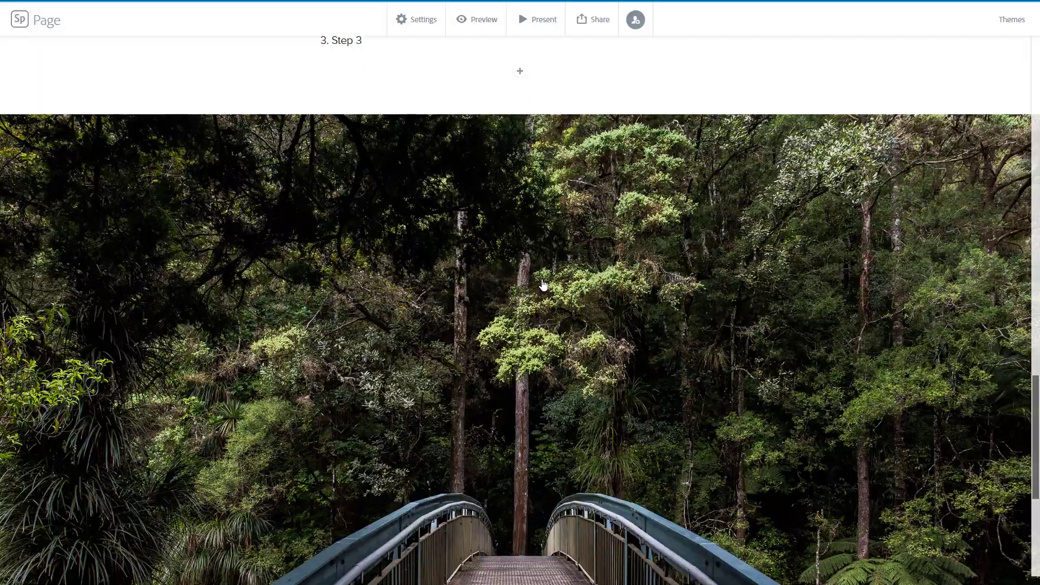
Switch the bridge photo's layout to Fill screen
left_click(443, 191)
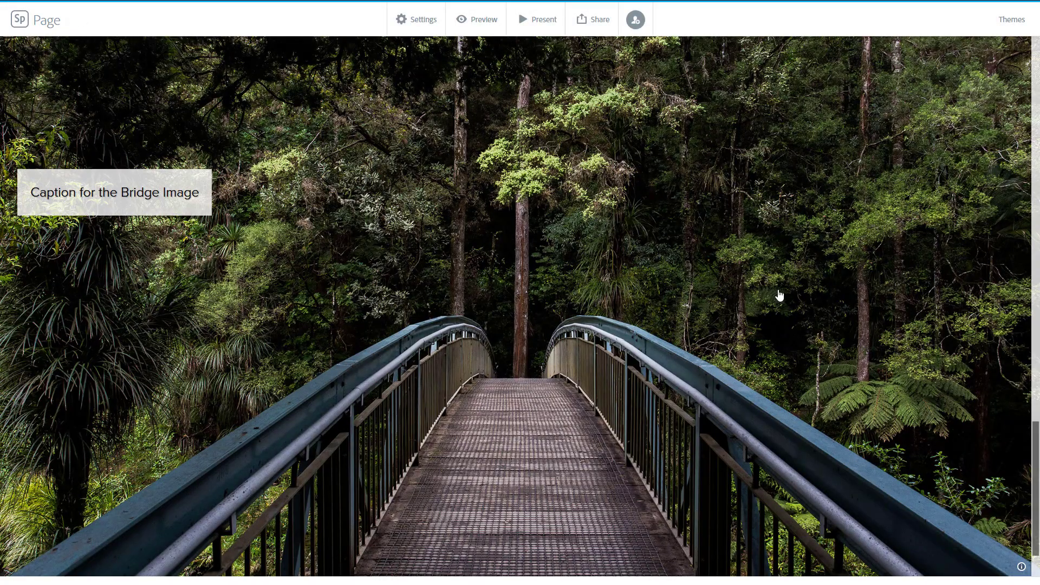
scroll(569, 290, "down", 1)
scroll(569, 290, "down", 1)
scroll(569, 291, "up", 4)
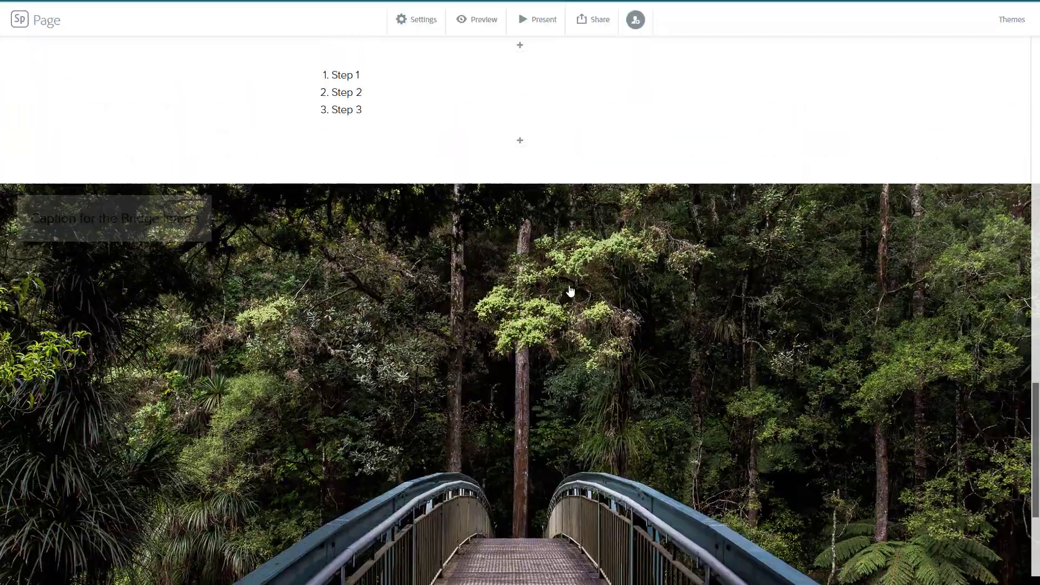
scroll(569, 290, "down", 4)
scroll(593, 260, "up", 2)
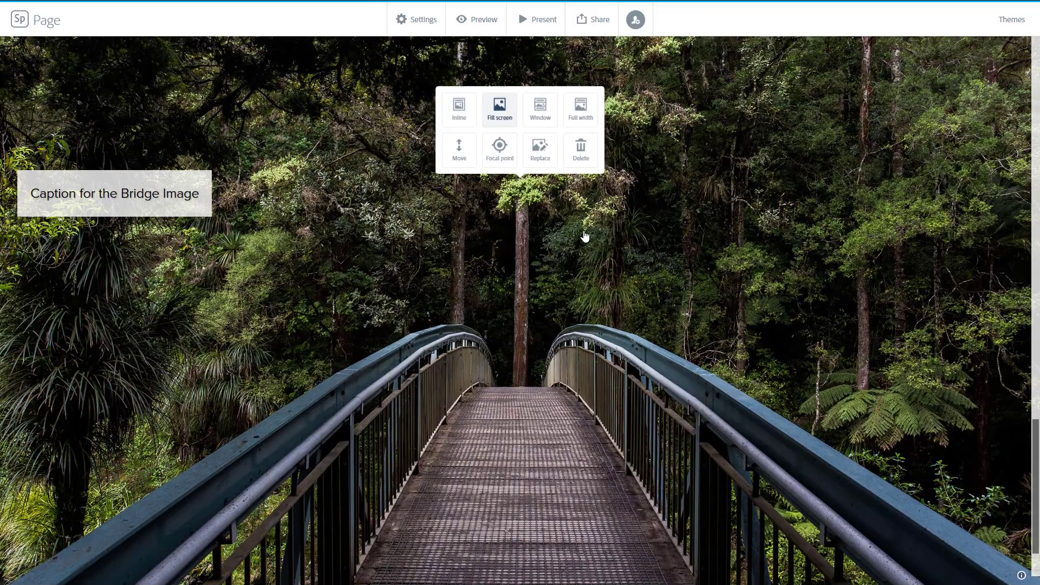
Set the bridge photo back to Full width and replace it with the aerial ocean-waves image from the nature photo results
left_click(574, 114)
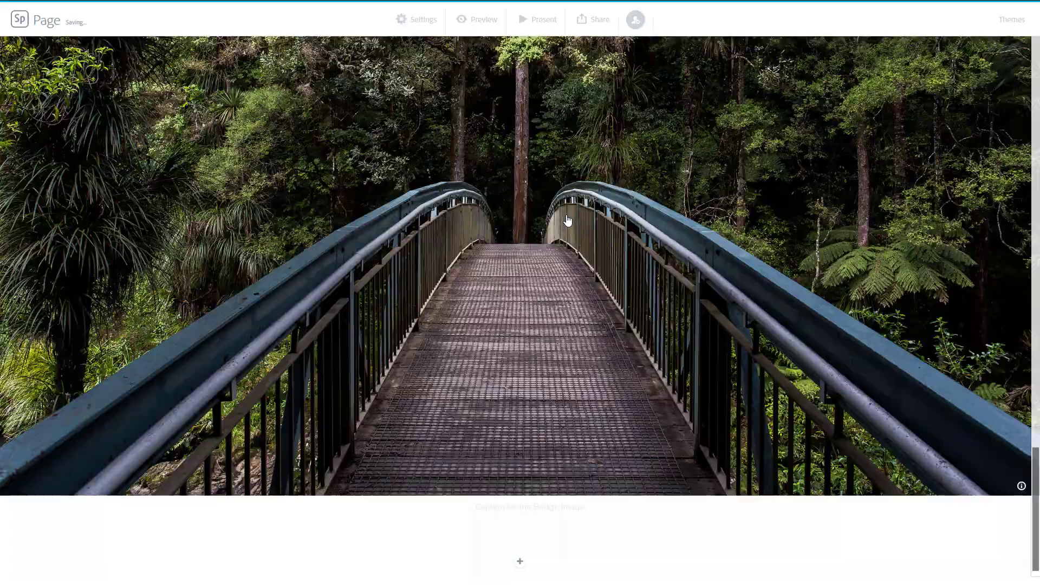
scroll(569, 233, "up", 5)
left_click(577, 221)
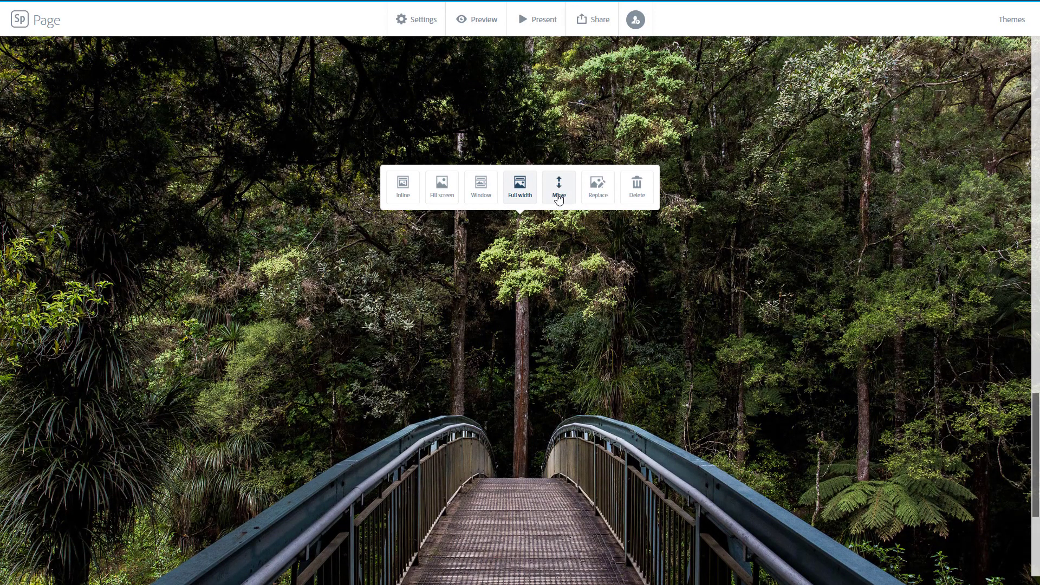
left_click(595, 185)
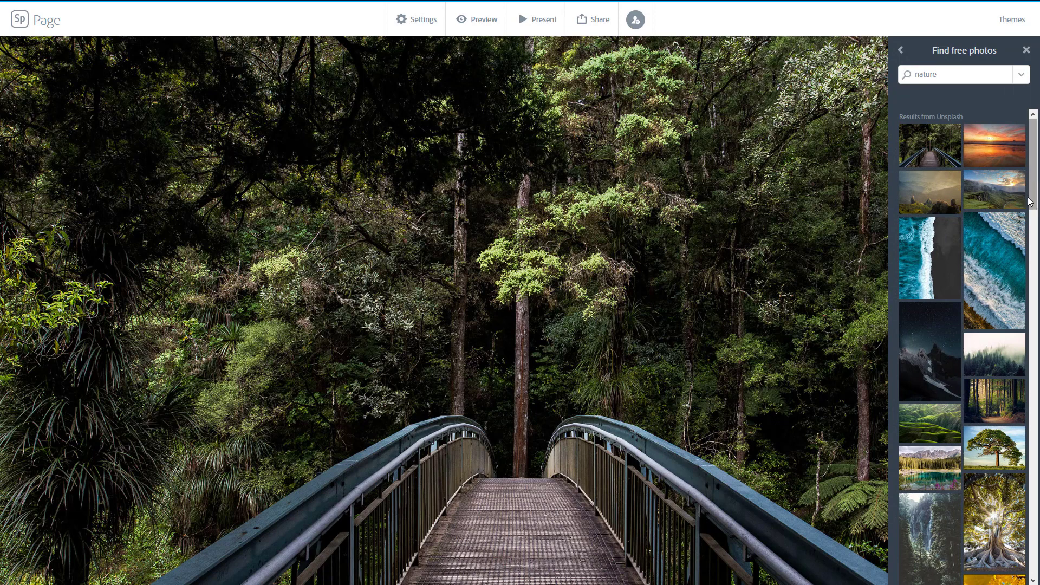
left_click(1015, 251)
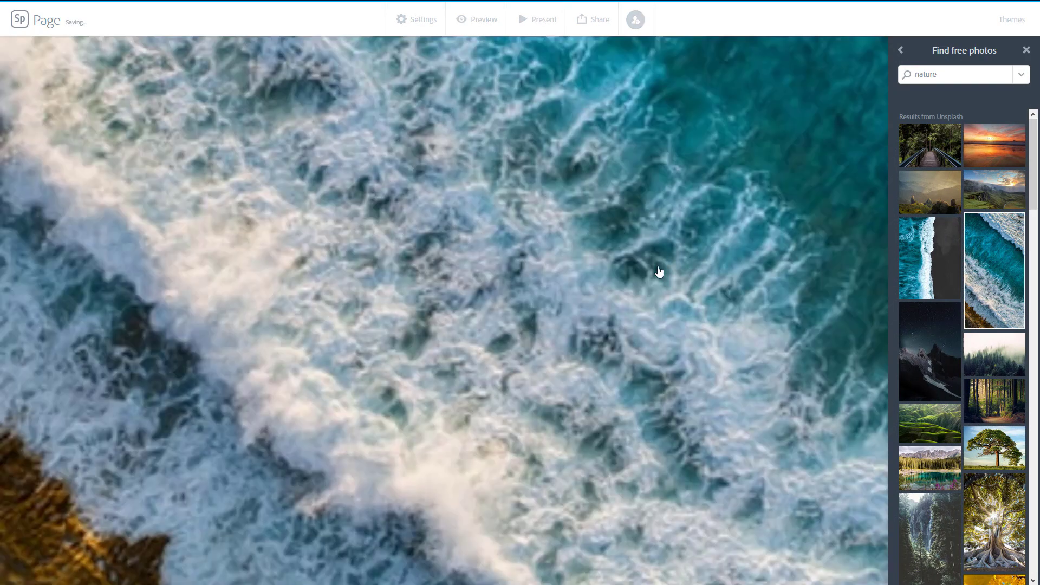
Scroll through the page to review the new ocean-waves photo in Full width layout
scroll(638, 283, "down", 8)
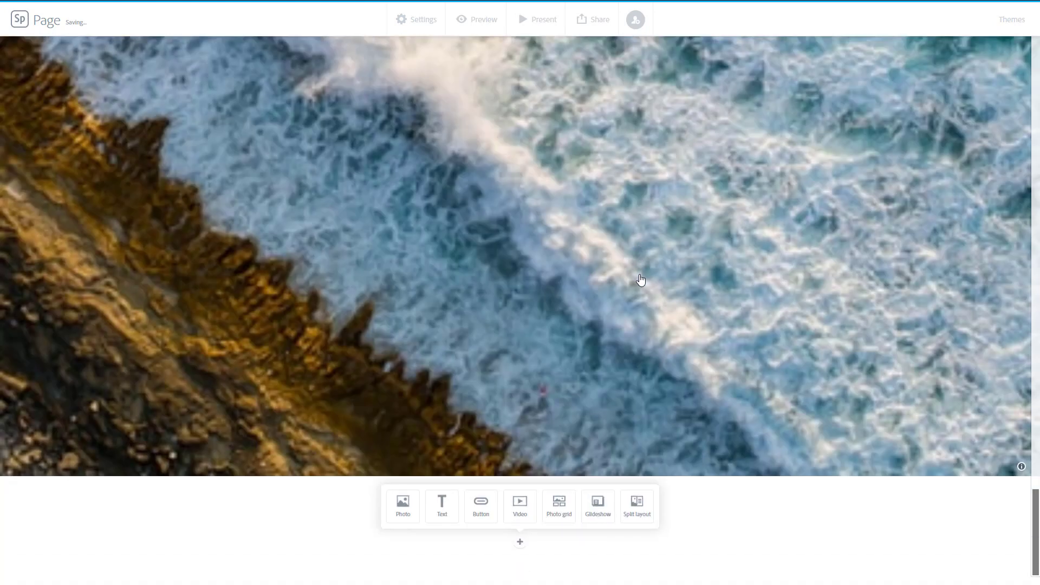
scroll(641, 280, "up", 3)
scroll(641, 280, "down", 3)
scroll(813, 289, "up", 5)
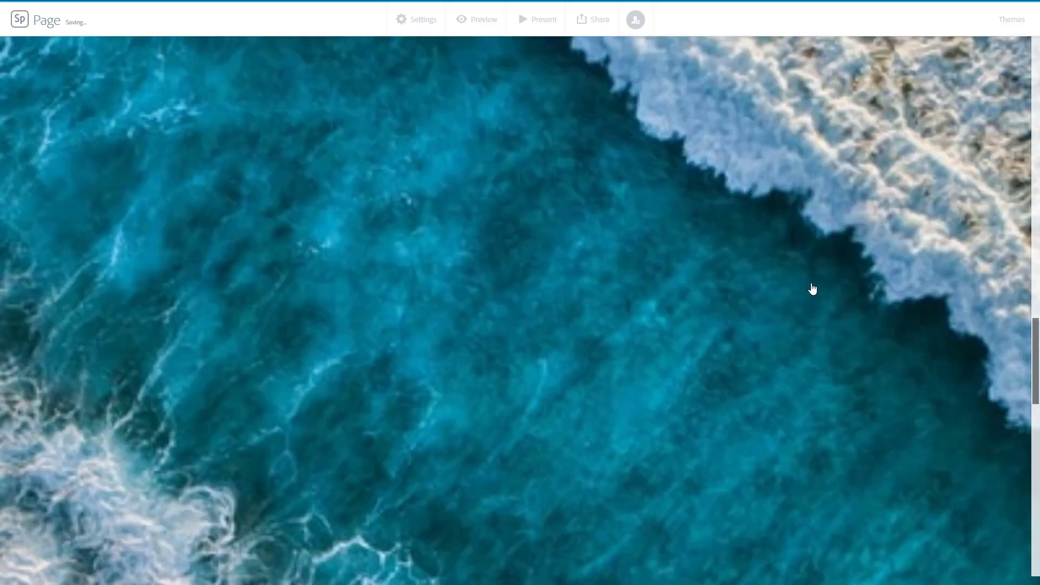
scroll(812, 288, "up", 5)
scroll(791, 289, "down", 3)
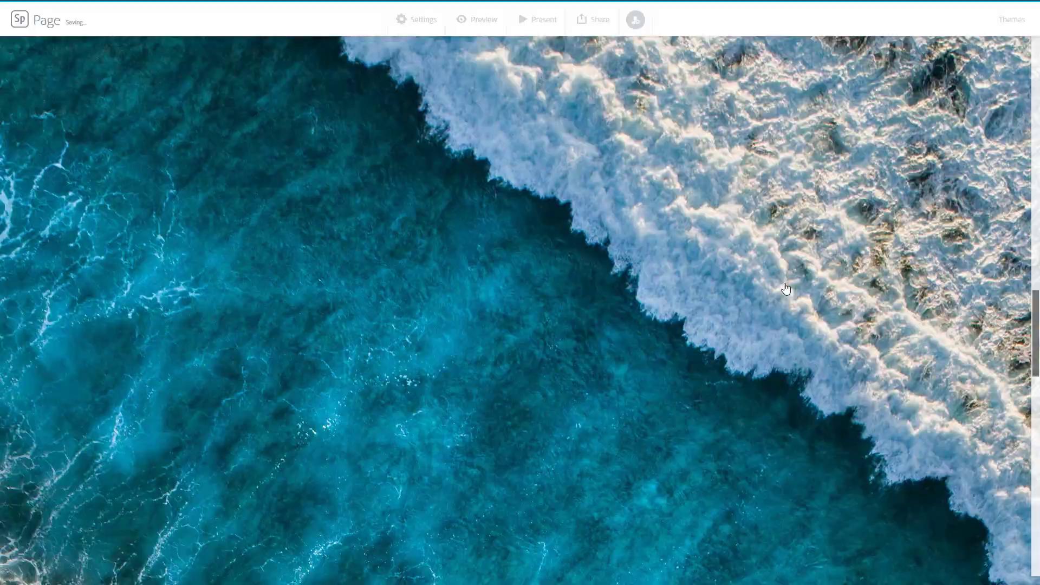
scroll(783, 290, "down", 5)
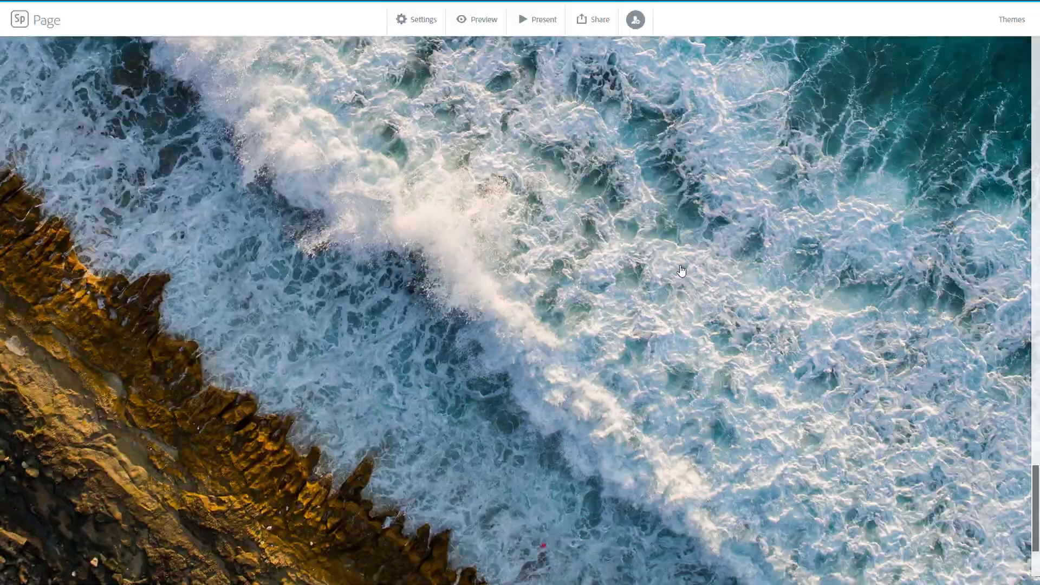
scroll(682, 270, "down", 3)
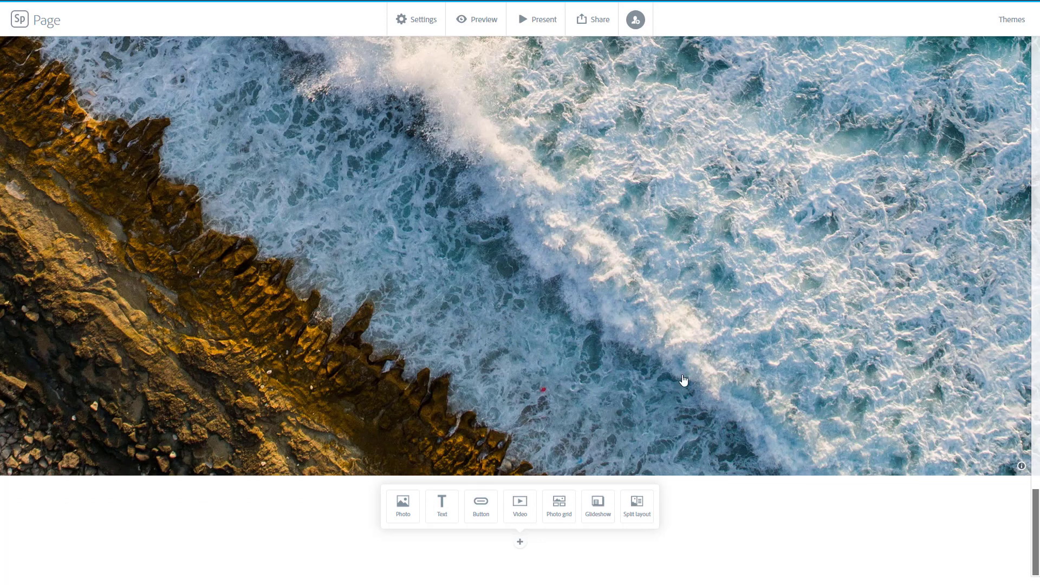
scroll(684, 380, "up", 4)
scroll(652, 321, "down", 5)
scroll(582, 370, "up", 5)
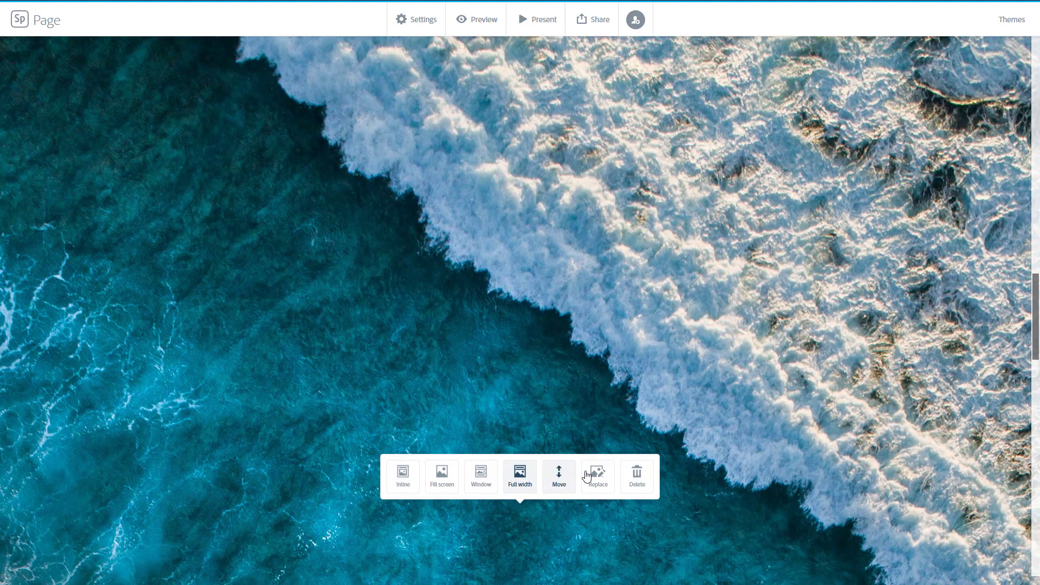
scroll(495, 457, "up", 4)
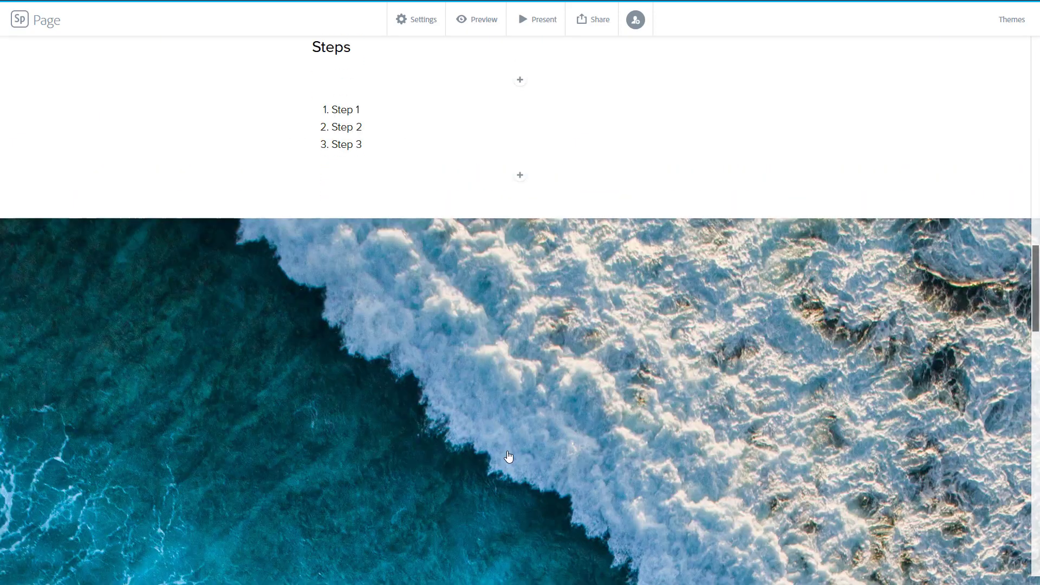
scroll(511, 453, "down", 6)
scroll(573, 426, "up", 2)
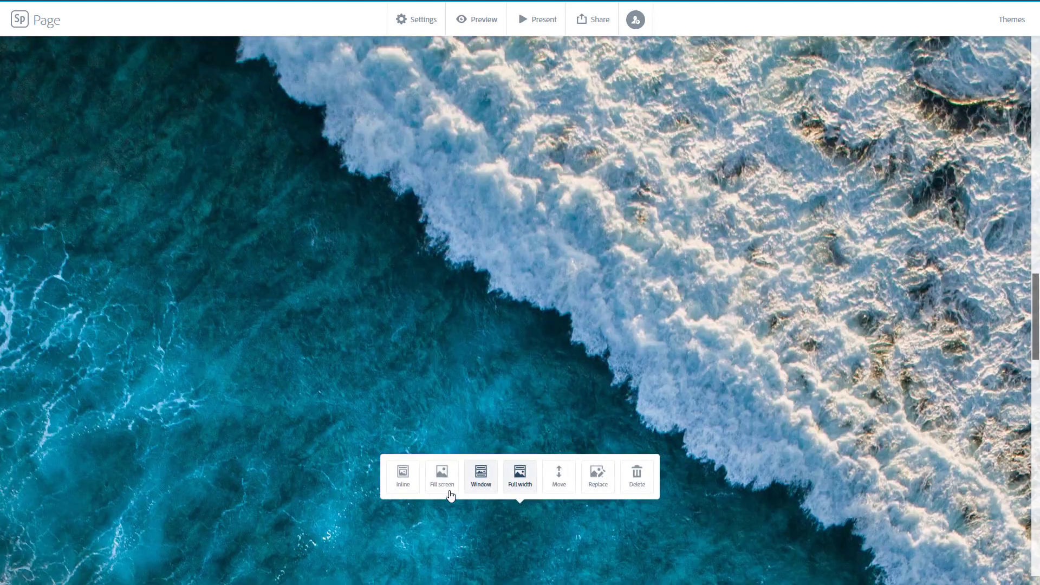
Switch the ocean-waves photo's layout to Inline
left_click(401, 474)
scroll(477, 441, "up", 3)
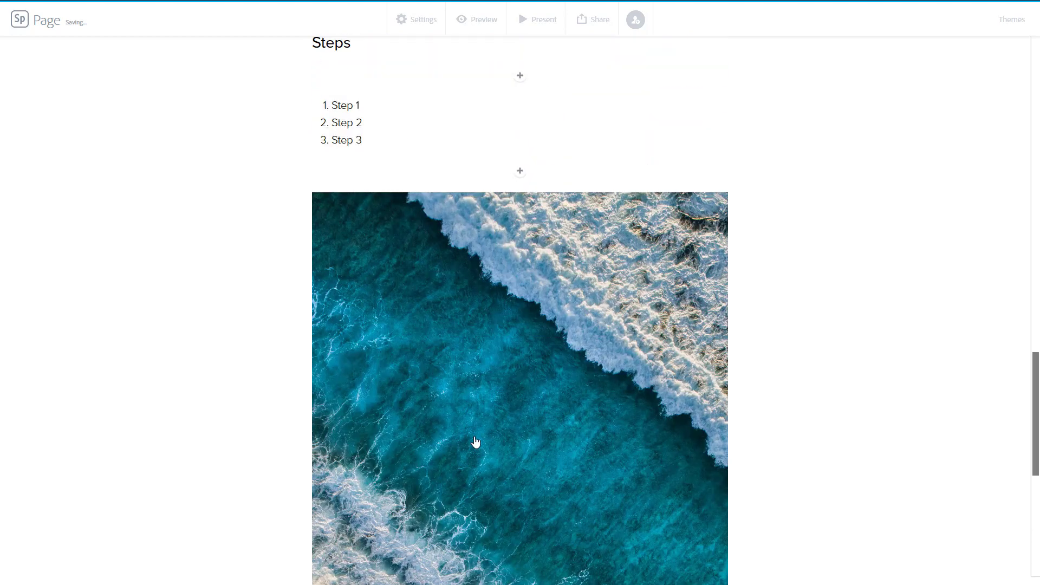
scroll(476, 441, "down", 6)
scroll(476, 442, "up", 3)
scroll(476, 441, "up", 3)
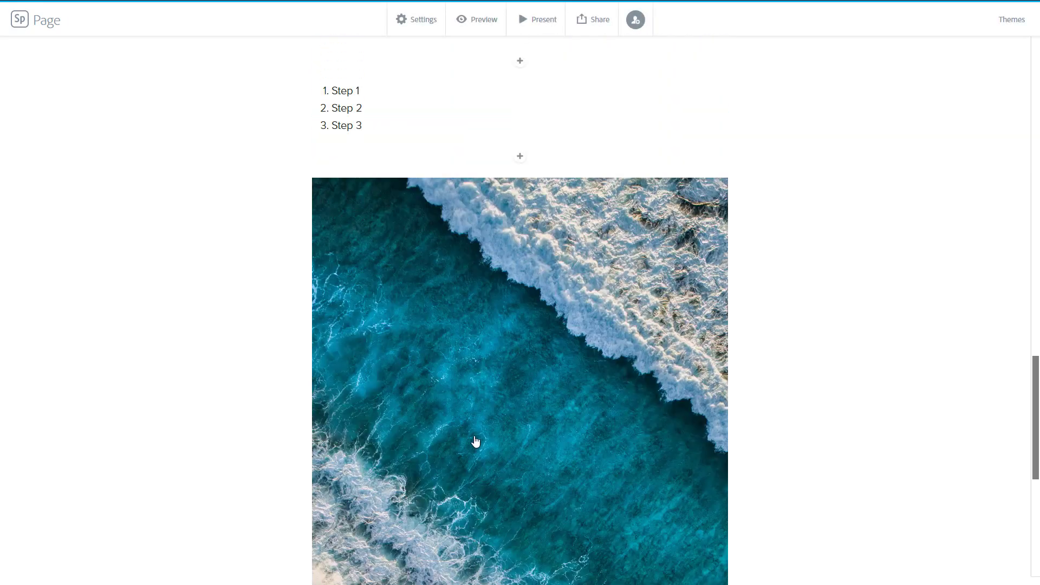
scroll(477, 444, "down", 6)
left_click(520, 542)
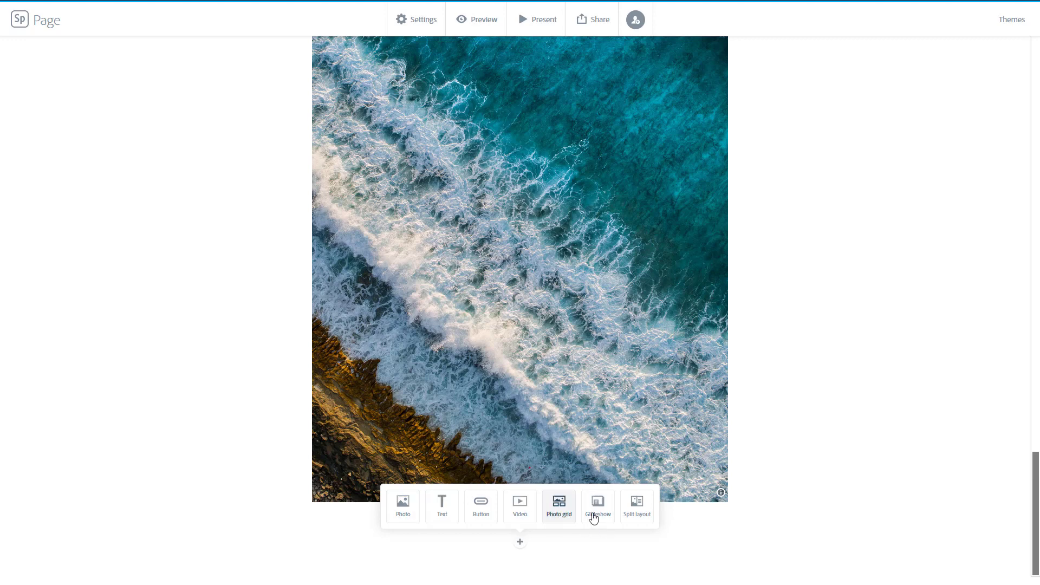
scroll(706, 361, "up", 3)
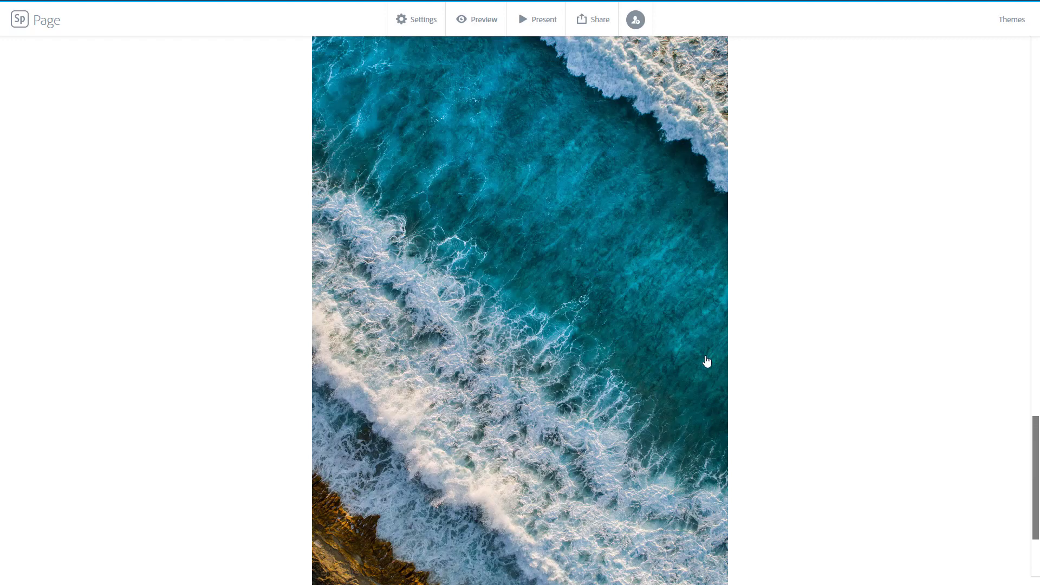
scroll(707, 361, "up", 6)
scroll(688, 395, "down", 4)
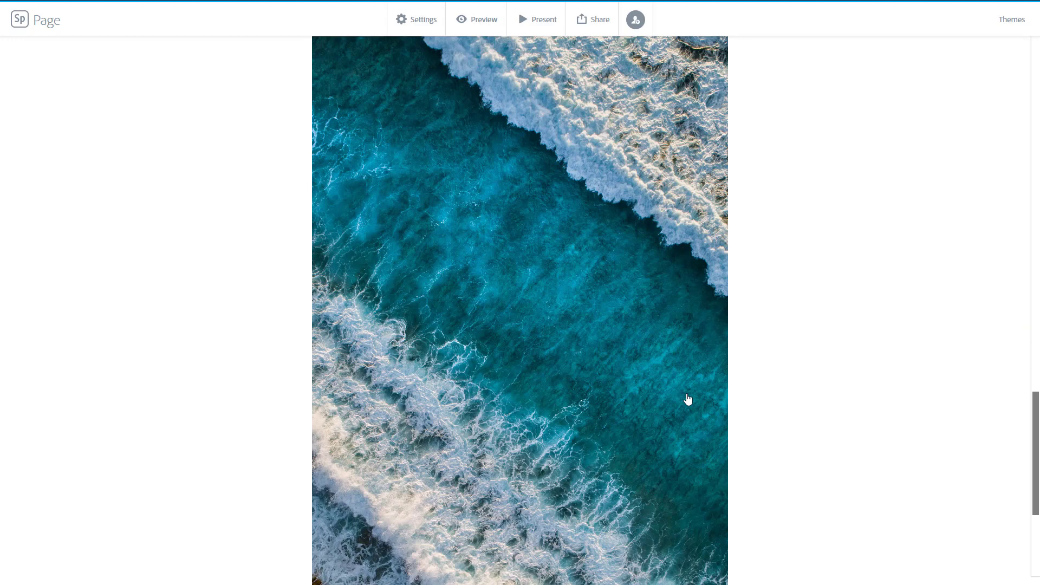
scroll(688, 400, "down", 6)
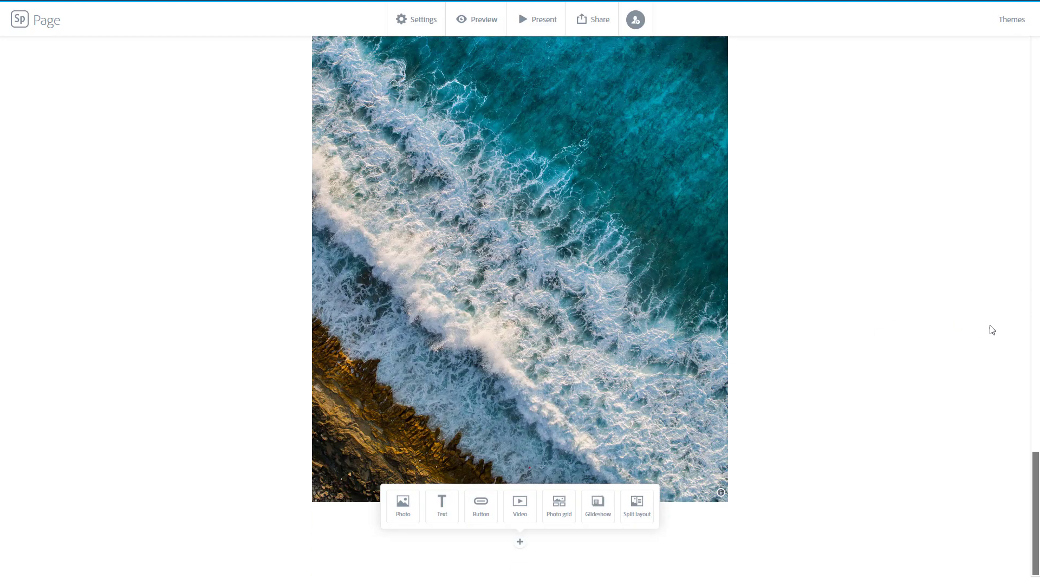